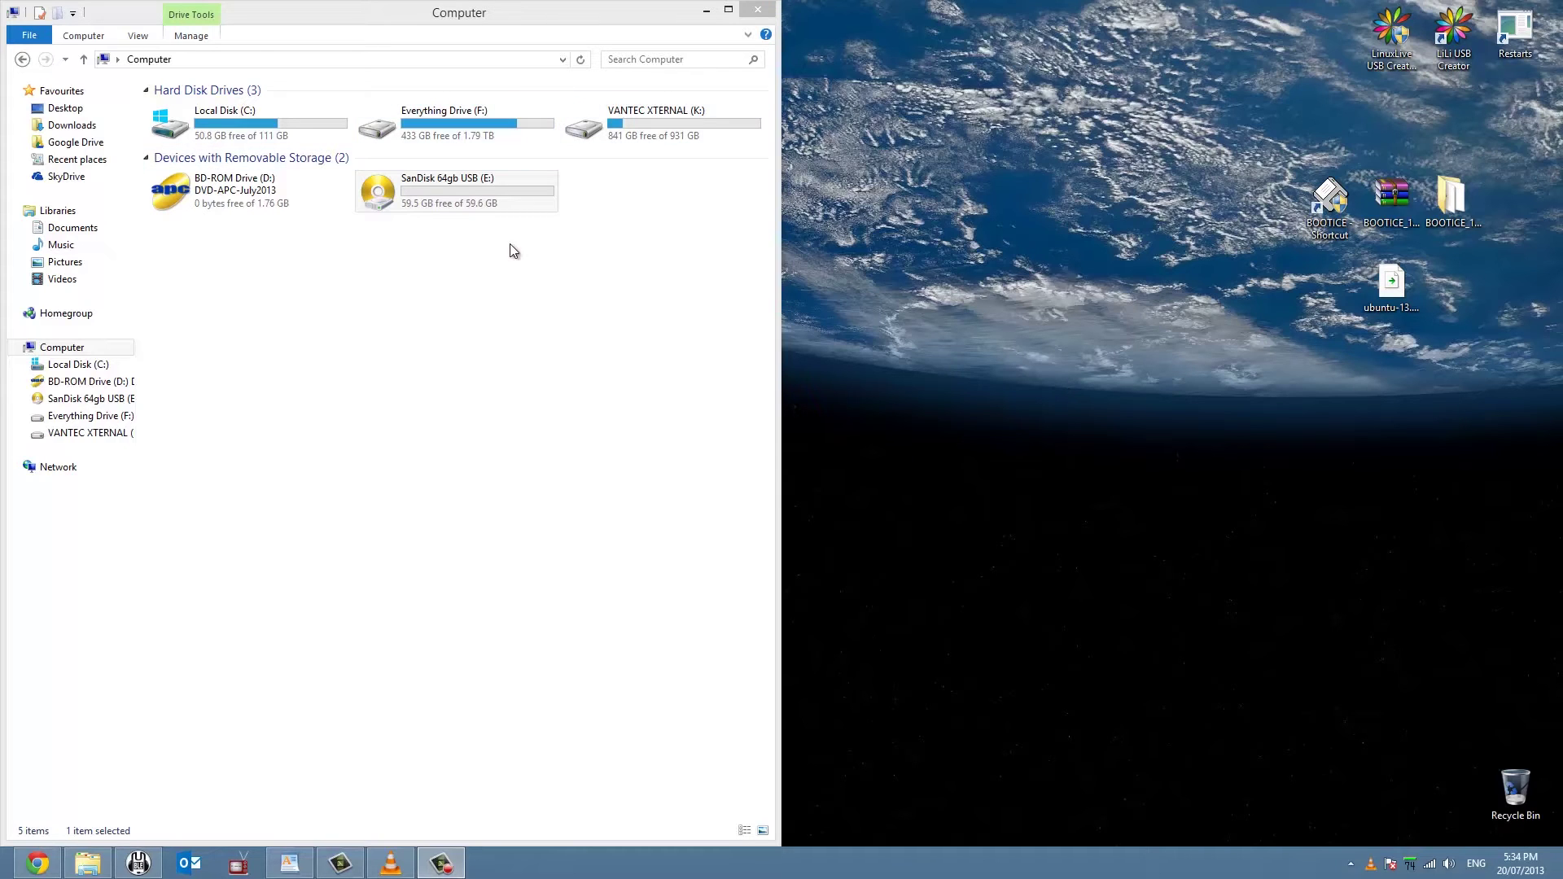
Select the SanDisk 64GB USB drive and launch BOOTICE
{"action": "left_click", "coordinate": [491, 207]}
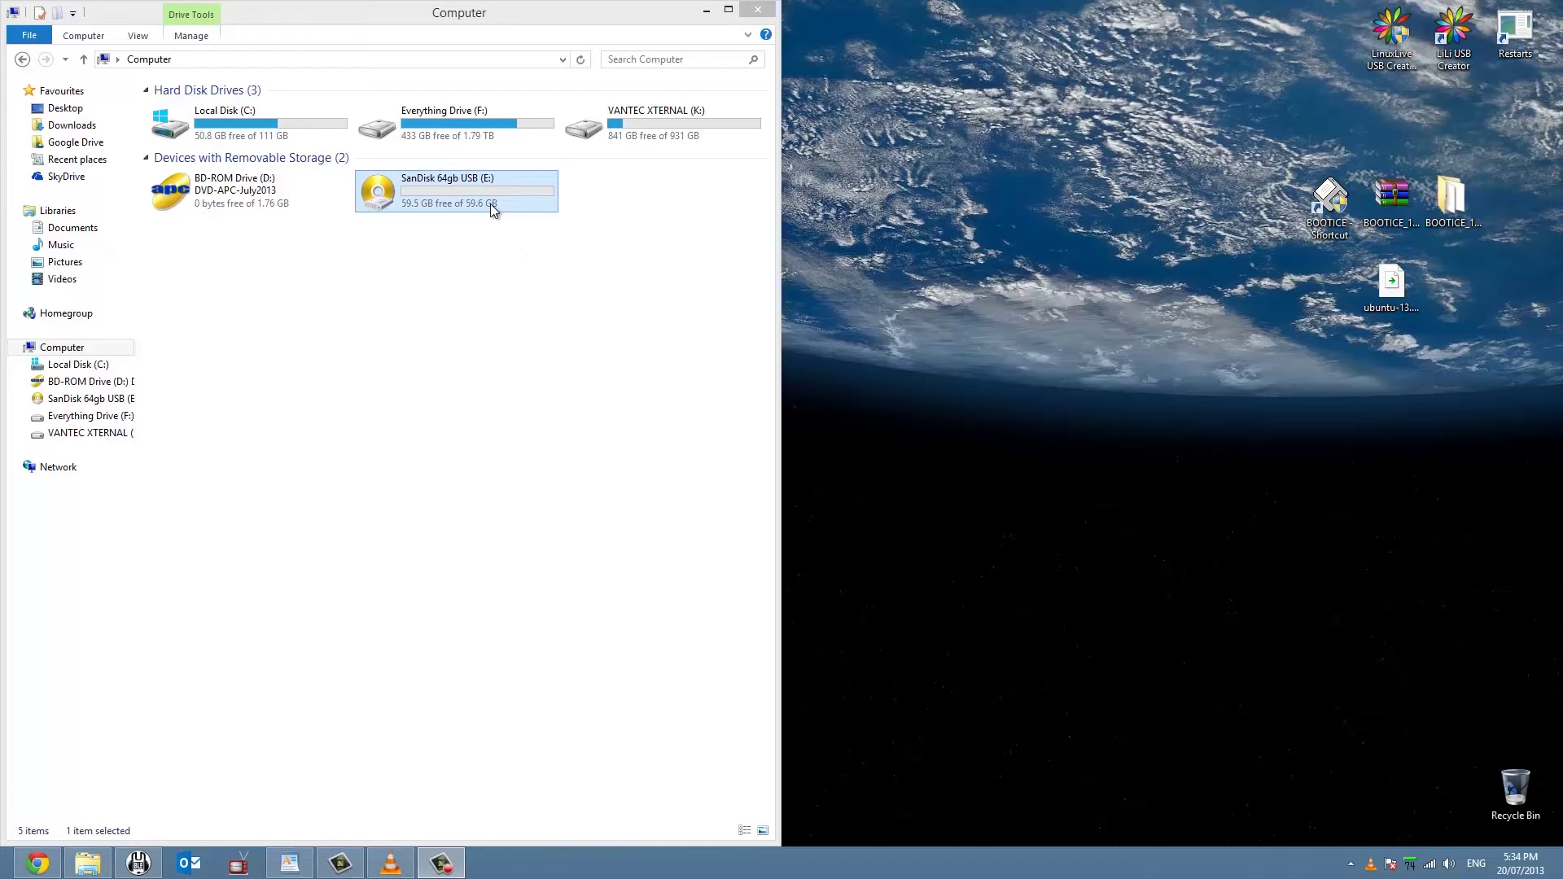
{"action": "left_click", "coordinate": [378, 210]}
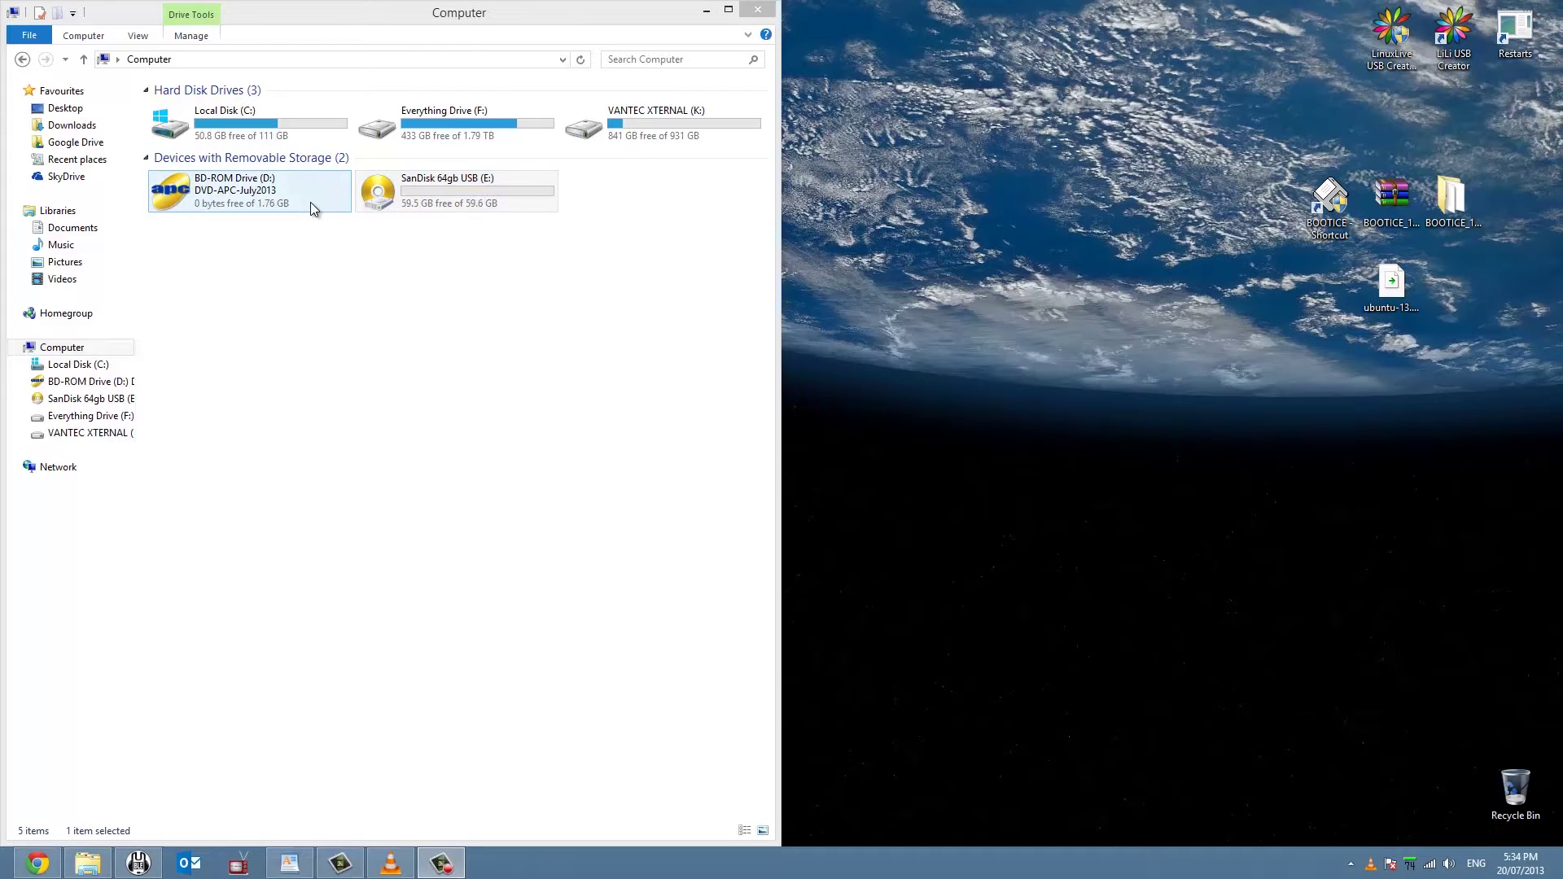
{"action": "double_click", "coordinate": [1400, 192]}
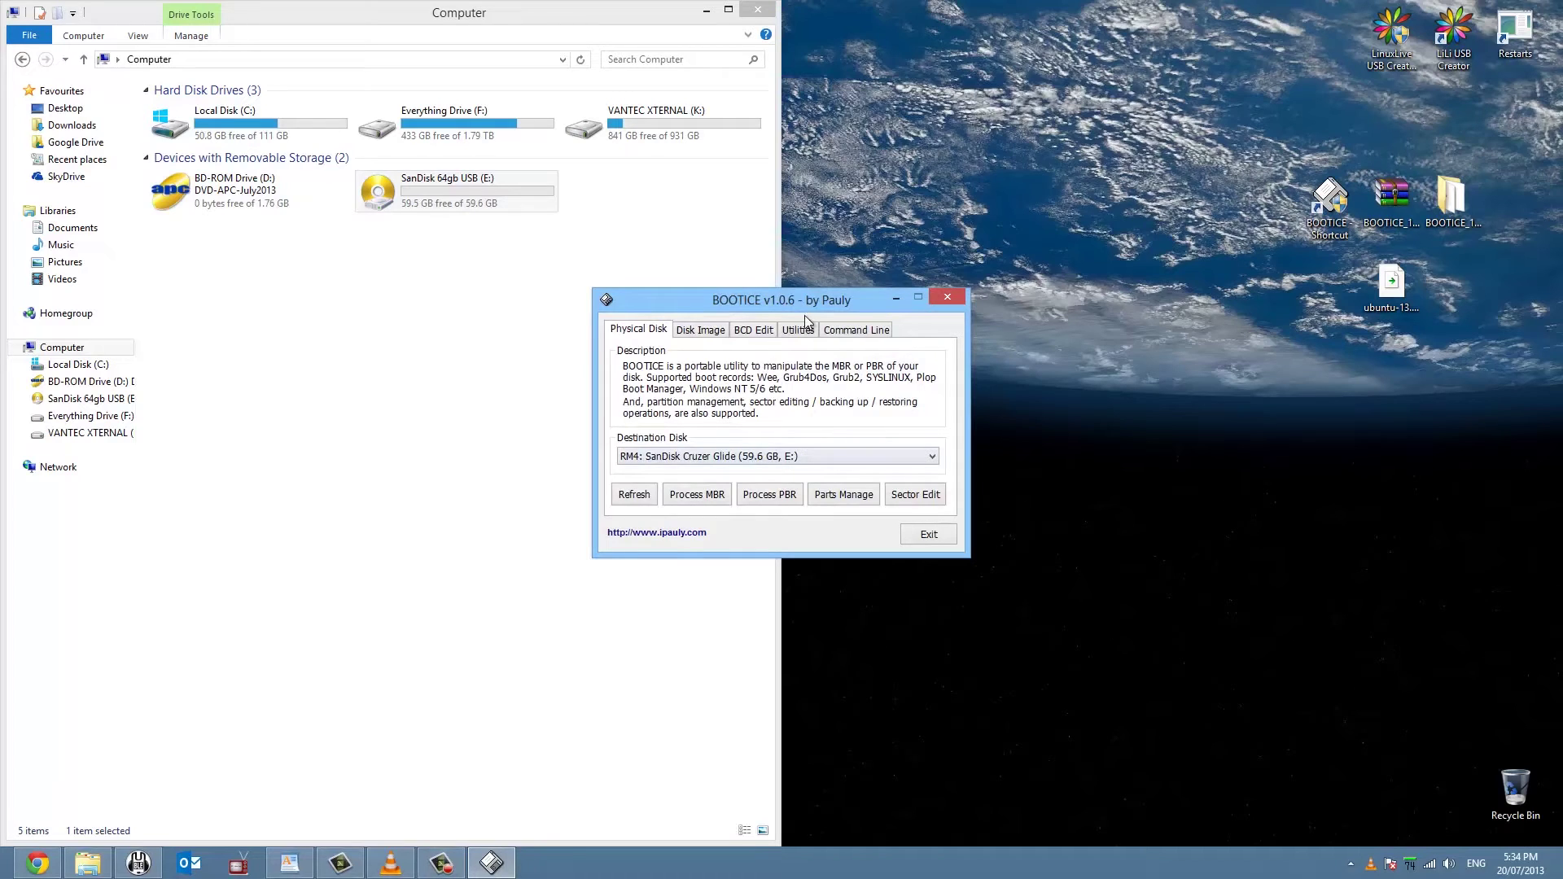
{"action": "mouse_move", "coordinate": [806, 301]}
{"action": "left_mouse_down"}
{"action": "mouse_move", "coordinate": [916, 213]}
{"action": "mouse_move", "coordinate": [1013, 43]}
{"action": "mouse_move", "coordinate": [797, 308]}
{"action": "left_mouse_up"}
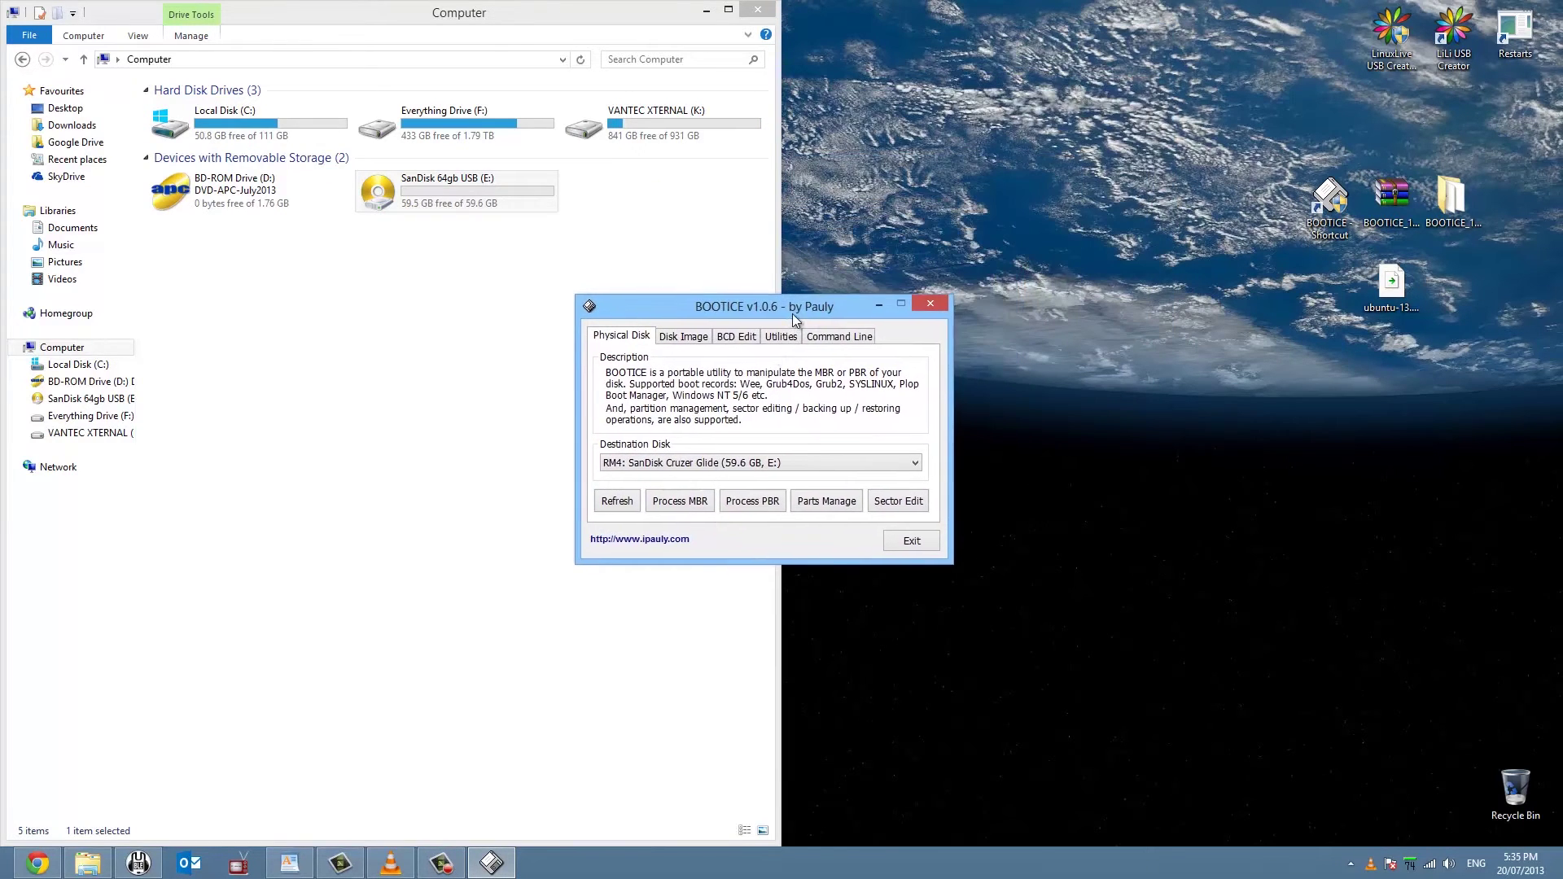
Keep the SanDisk Cruzer Glide as destination and re-partition it in USB-HDD multi-partition mode
{"action": "left_click", "coordinate": [695, 464]}
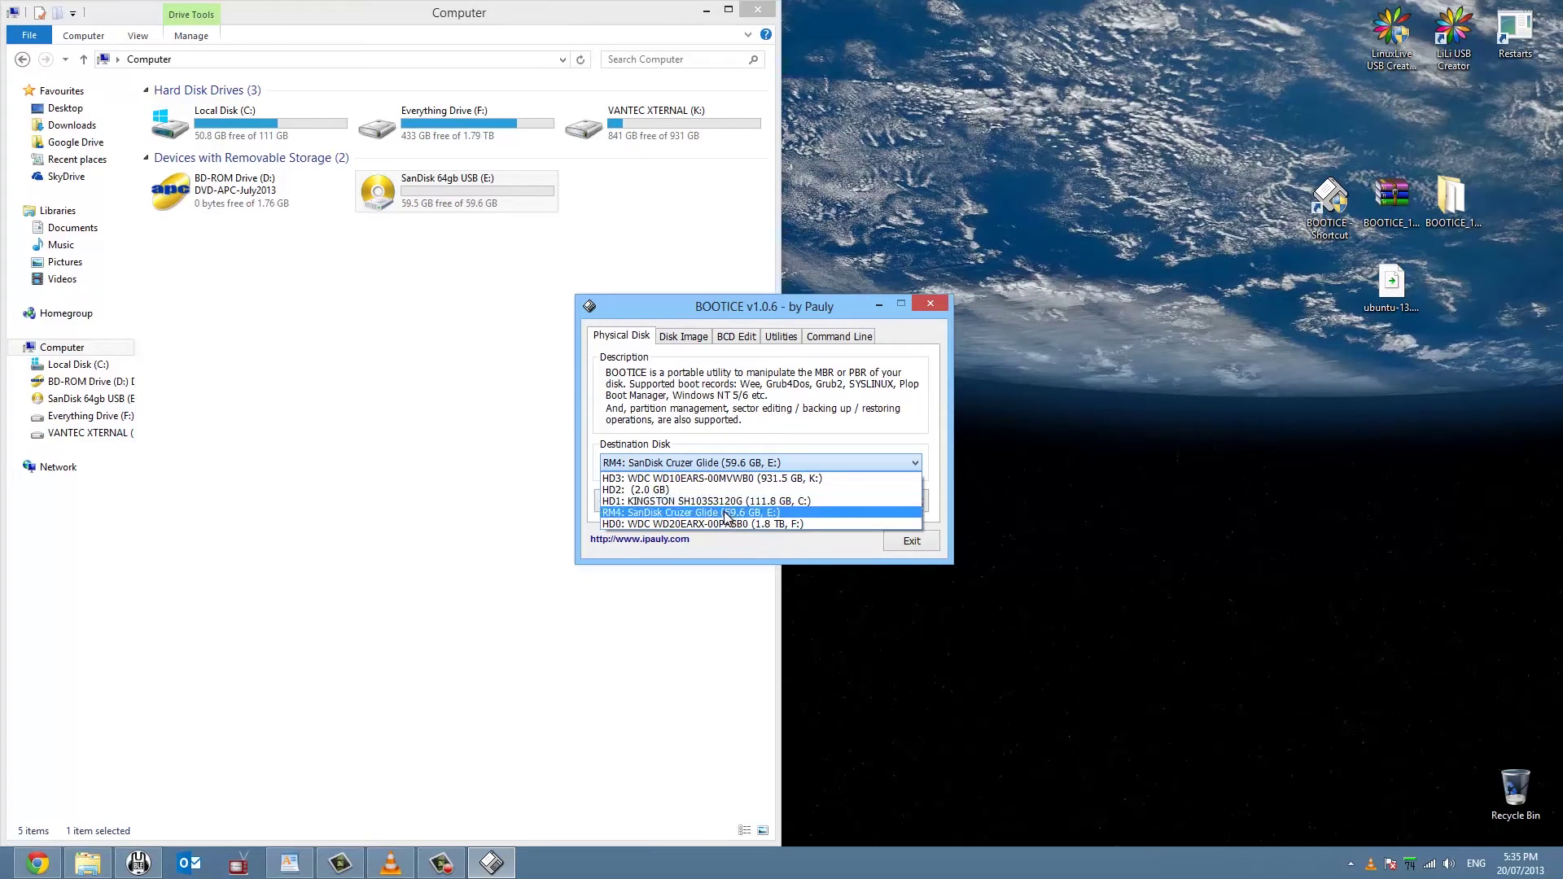
{"action": "left_click", "coordinate": [725, 513]}
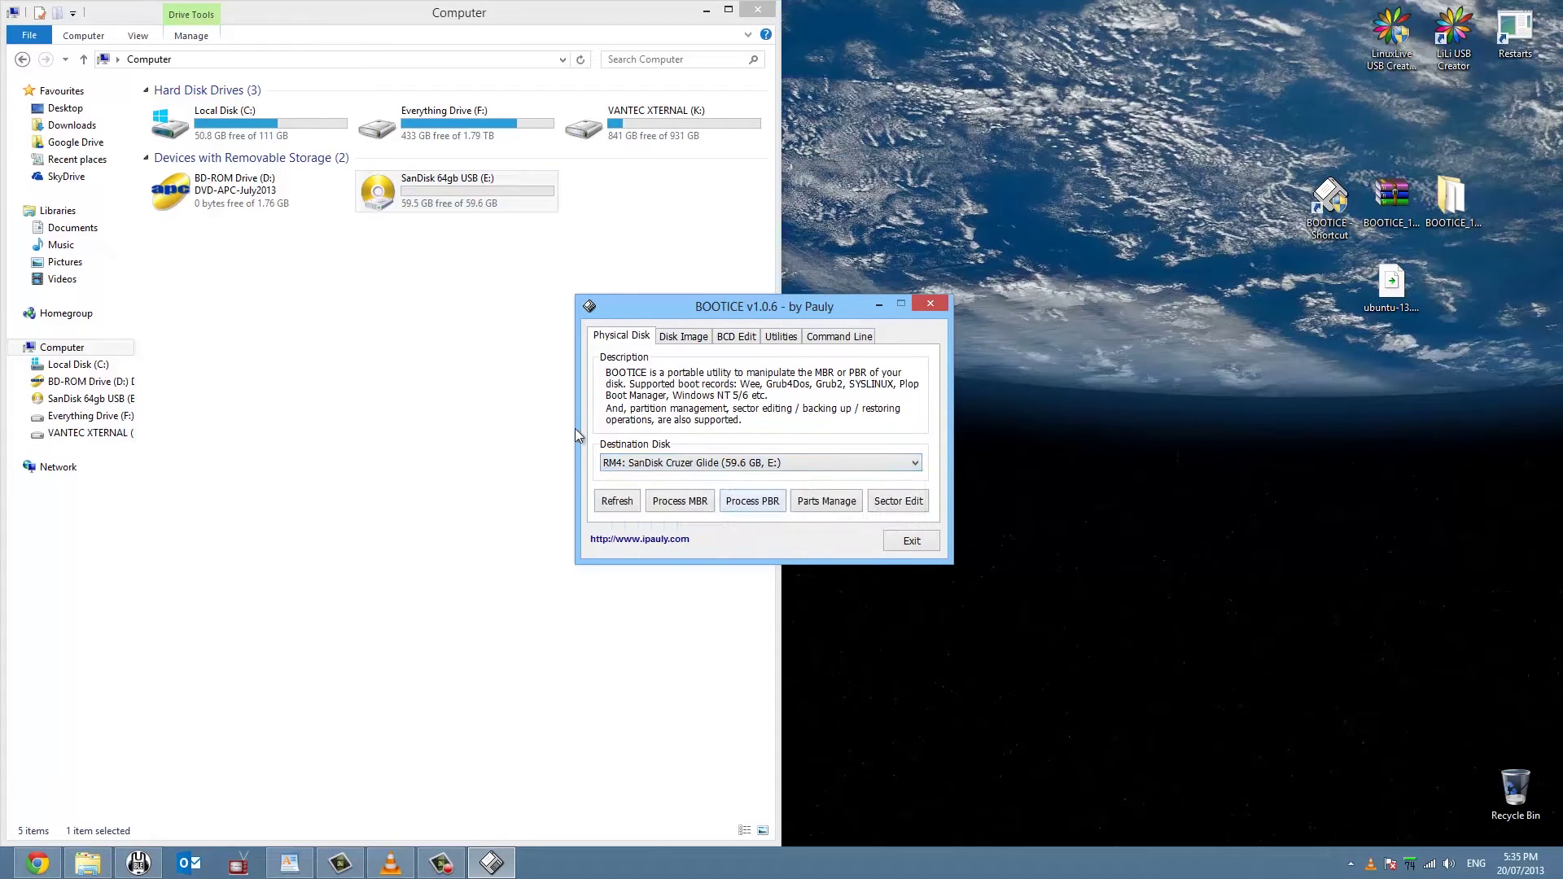
{"action": "left_click", "coordinate": [816, 501]}
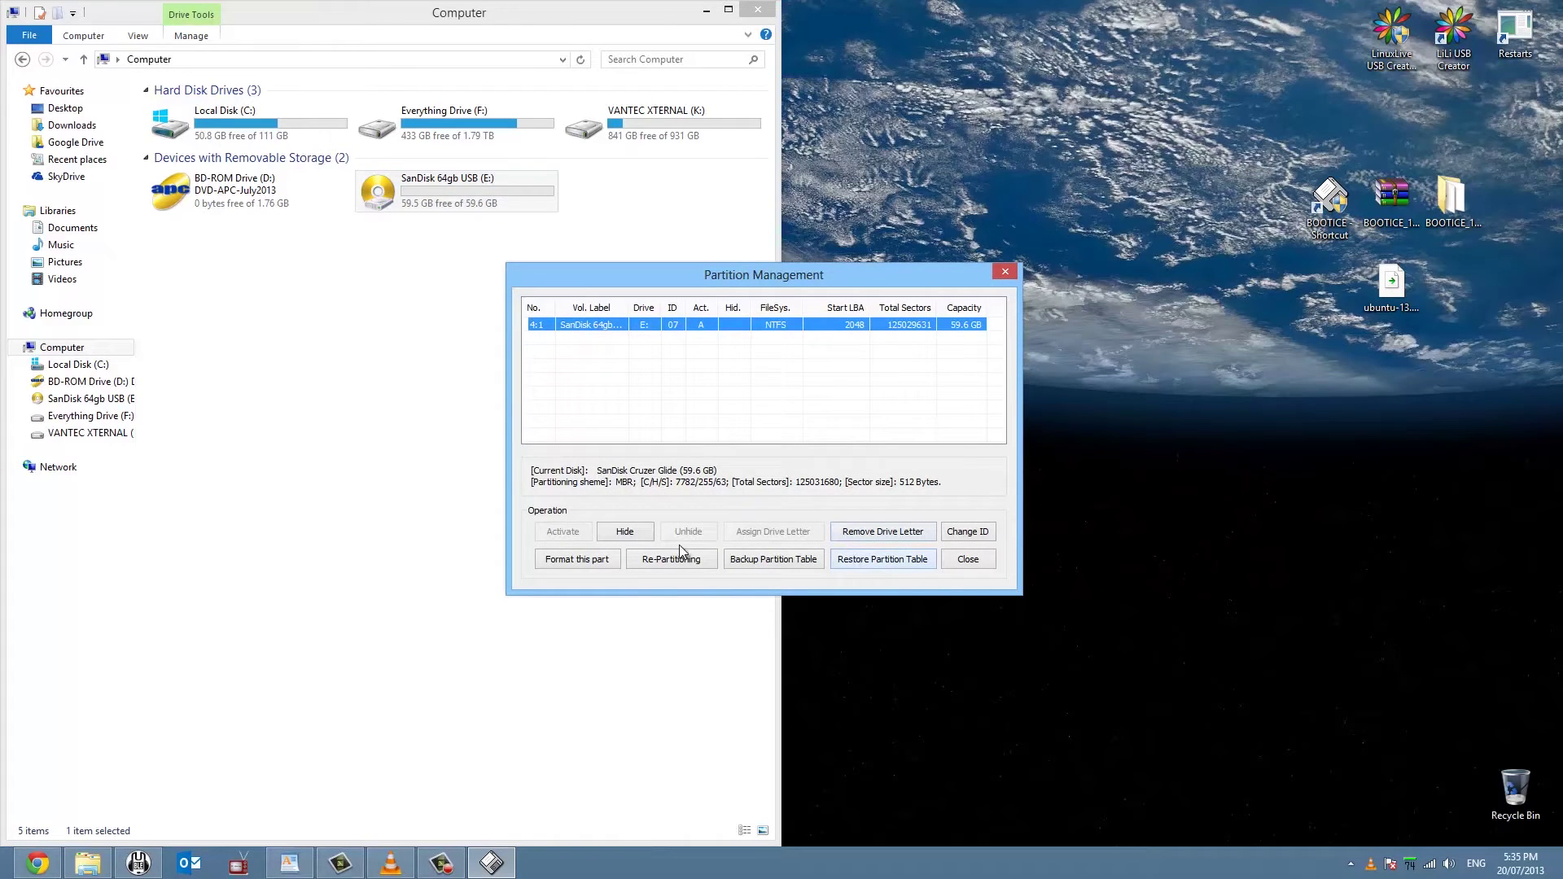
{"action": "left_click", "coordinate": [660, 562]}
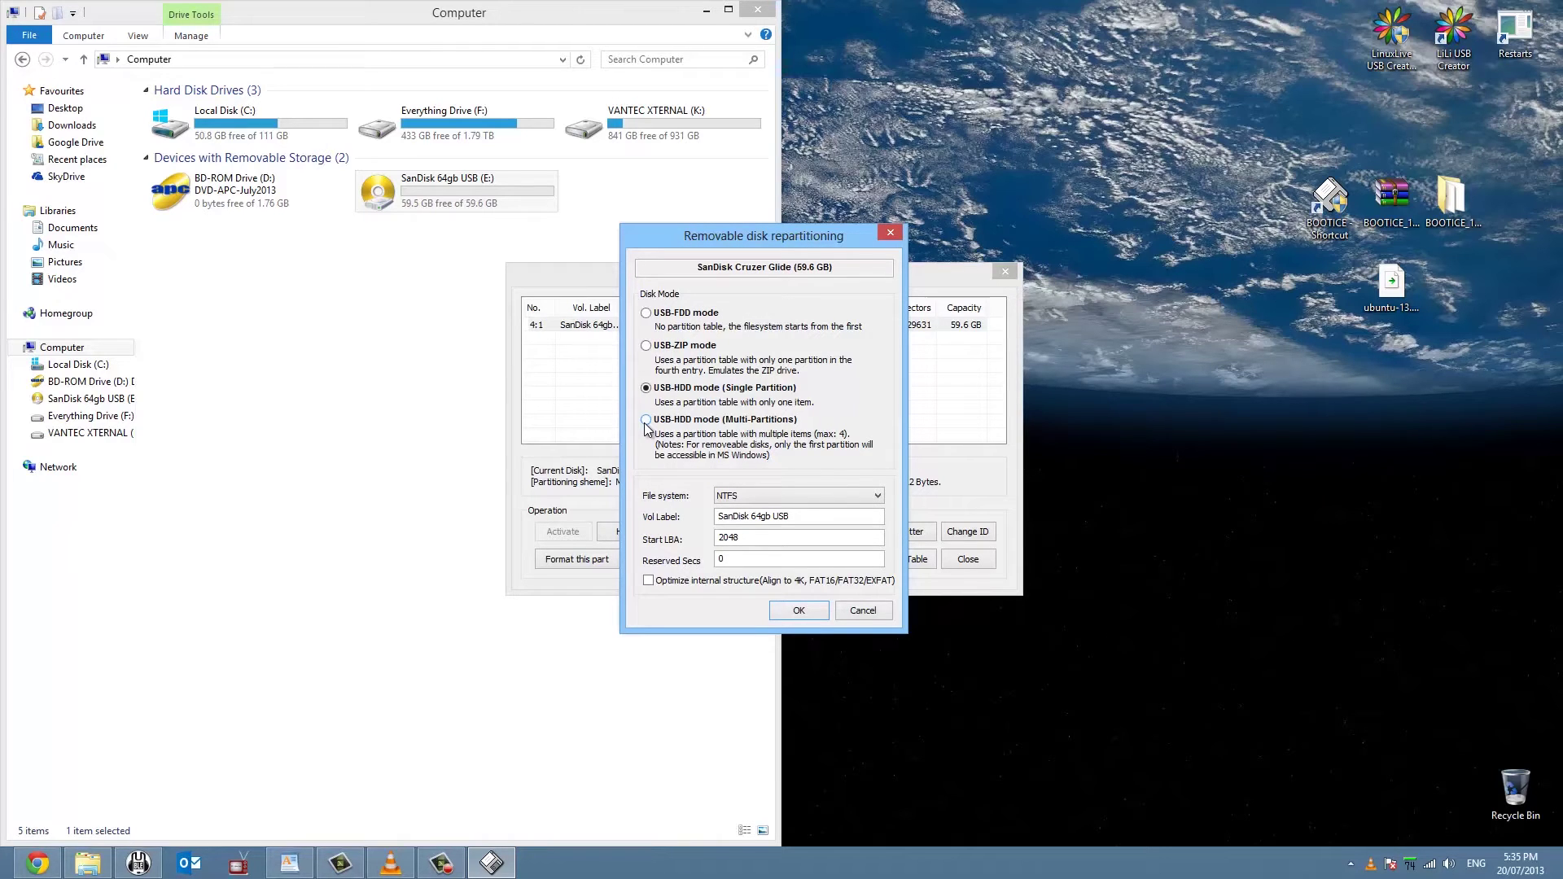
{"action": "left_click", "coordinate": [647, 422]}
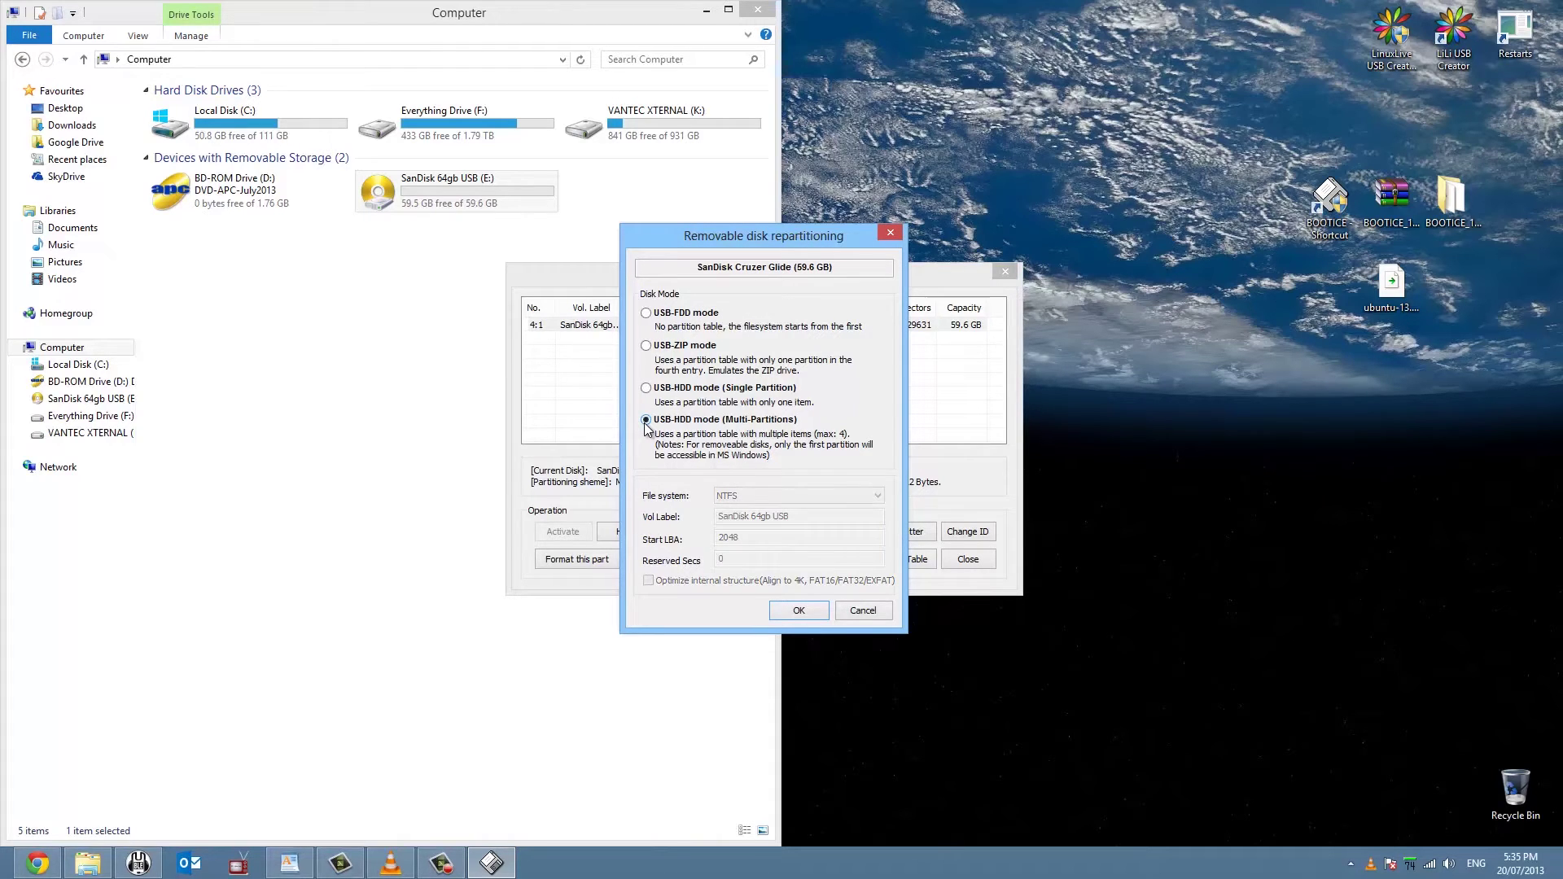
{"action": "left_click", "coordinate": [799, 612]}
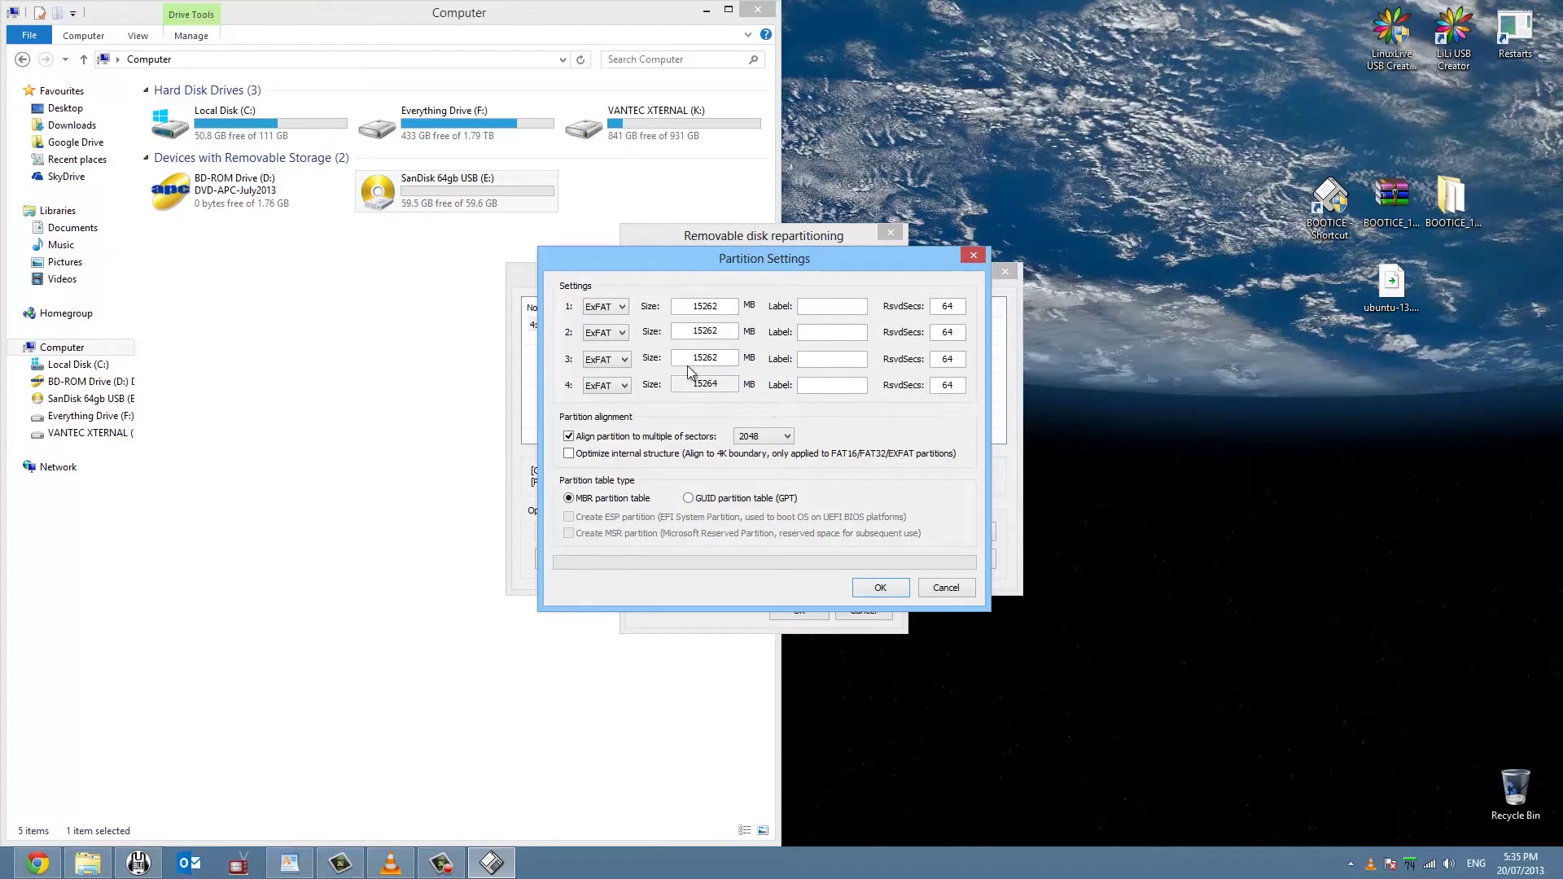
Set sizes of partitions 2 and 3 to 0 and partition 1 to 54000 MB, picking file systems
{"action": "left_click", "coordinate": [621, 307]}
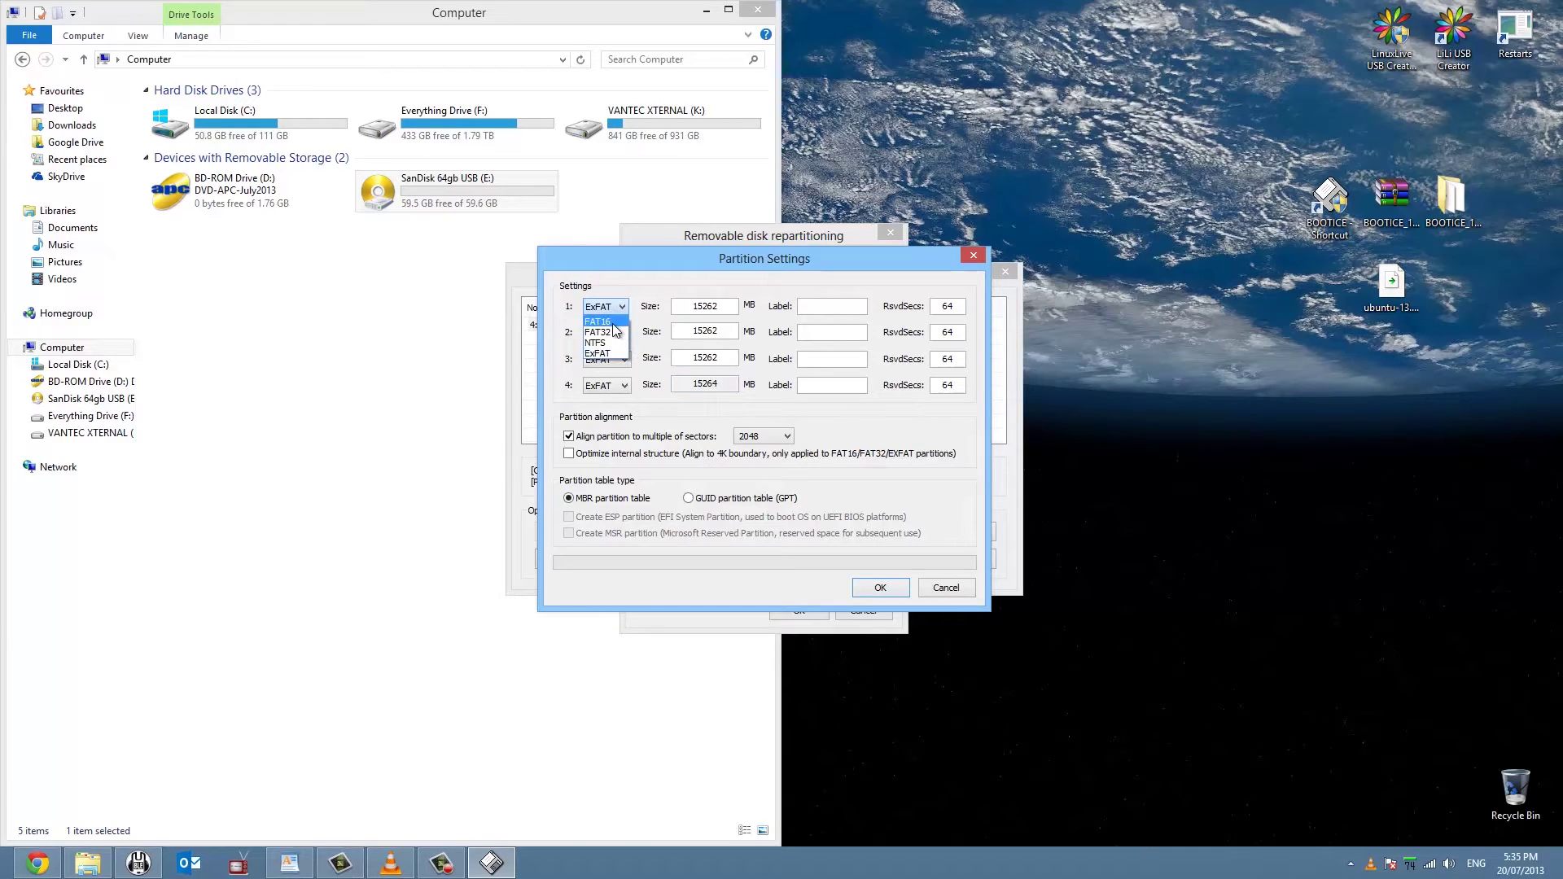
{"action": "left_click", "coordinate": [611, 358]}
{"action": "left_click", "coordinate": [627, 393]}
{"action": "left_click", "coordinate": [607, 411]}
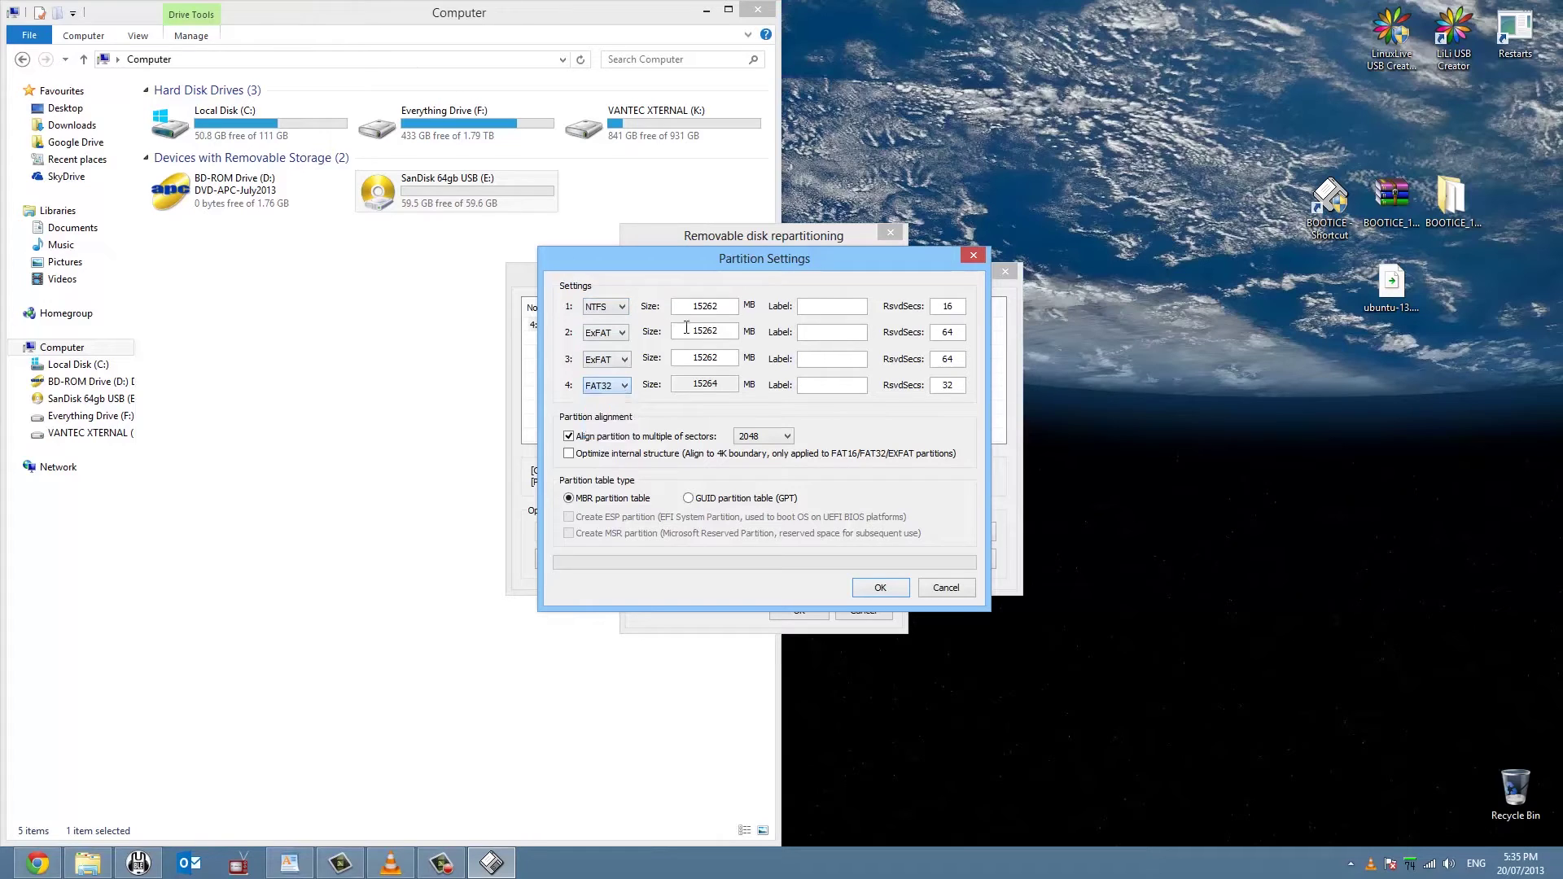
{"action": "double_click", "coordinate": [720, 334]}
{"action": "type", "text": "0"}
{"action": "double_click", "coordinate": [724, 359]}
{"action": "type", "text": "0"}
{"action": "double_click", "coordinate": [723, 307]}
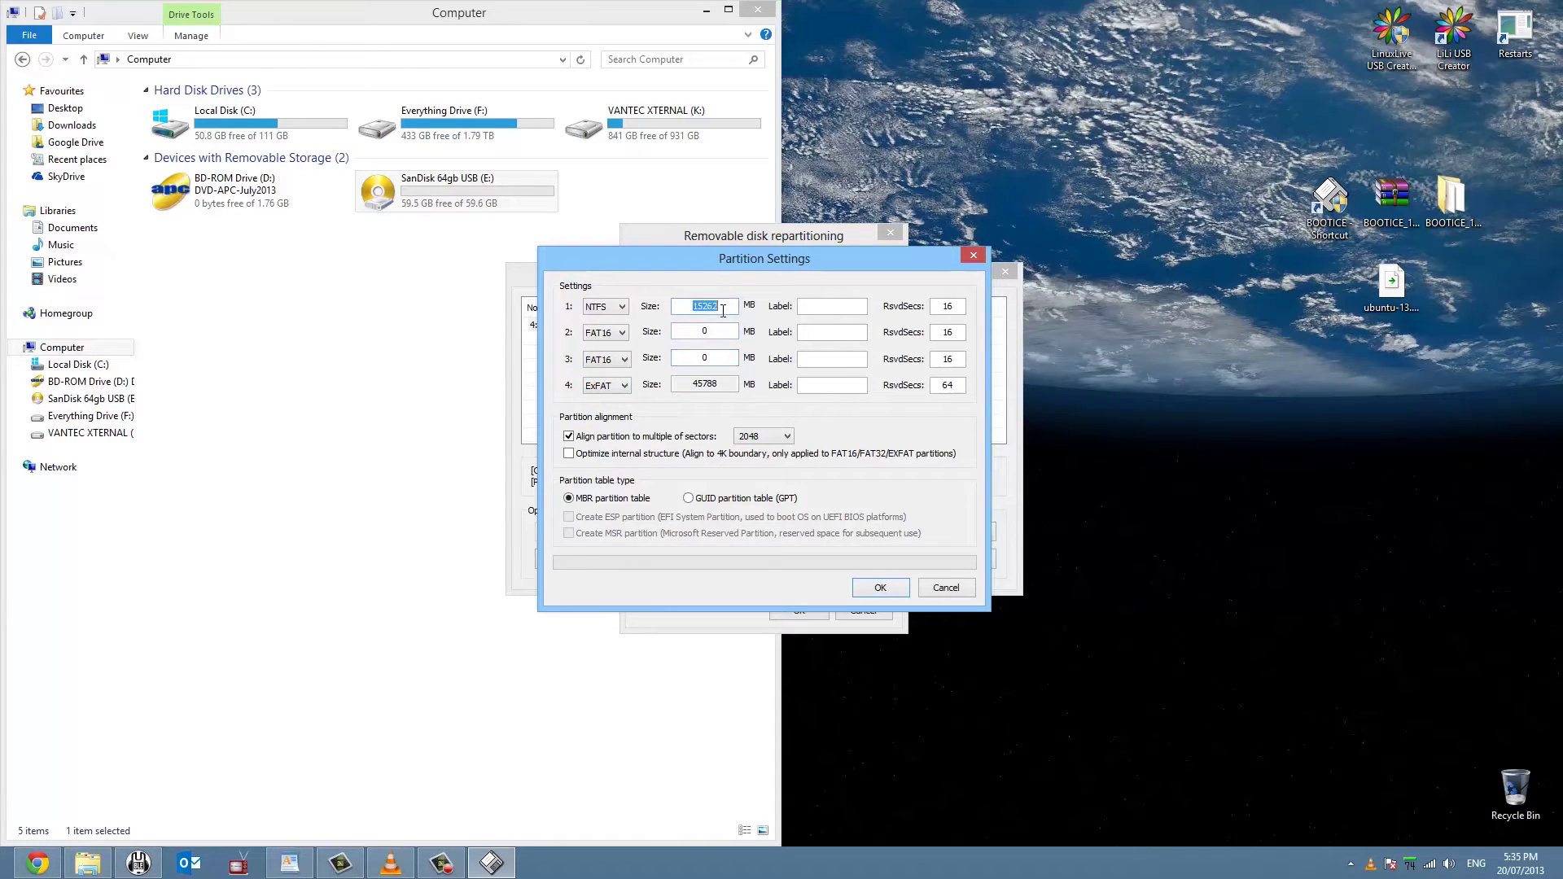
{"action": "type", "text": "54000"}
Change partition 1's size to 54296 MB and set partition 4 to FAT32
{"action": "left_click", "coordinate": [624, 306]}
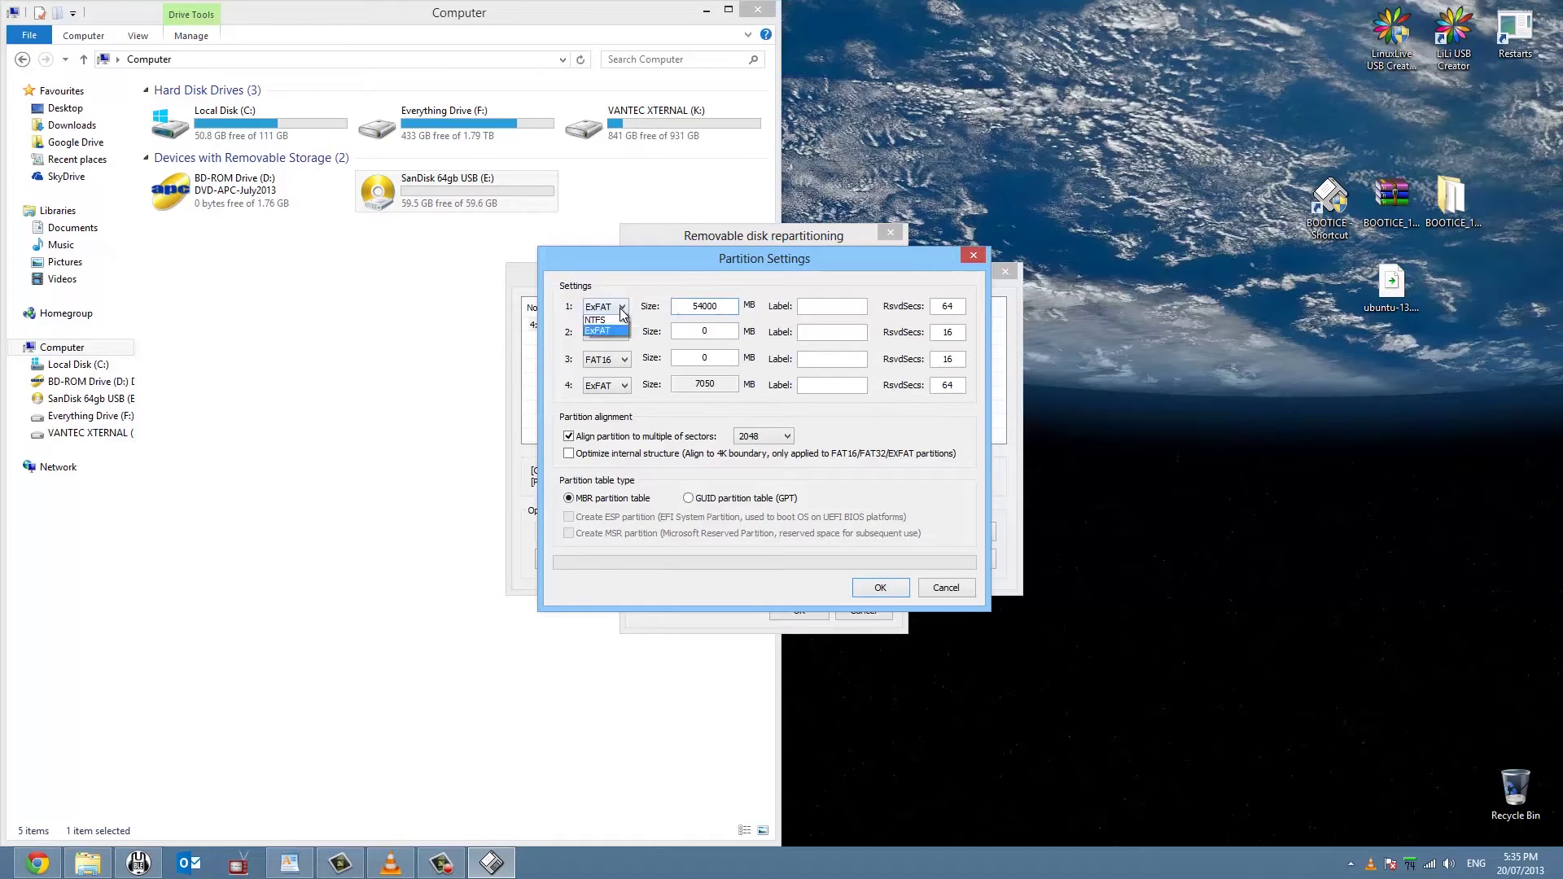
{"action": "left_click", "coordinate": [618, 334]}
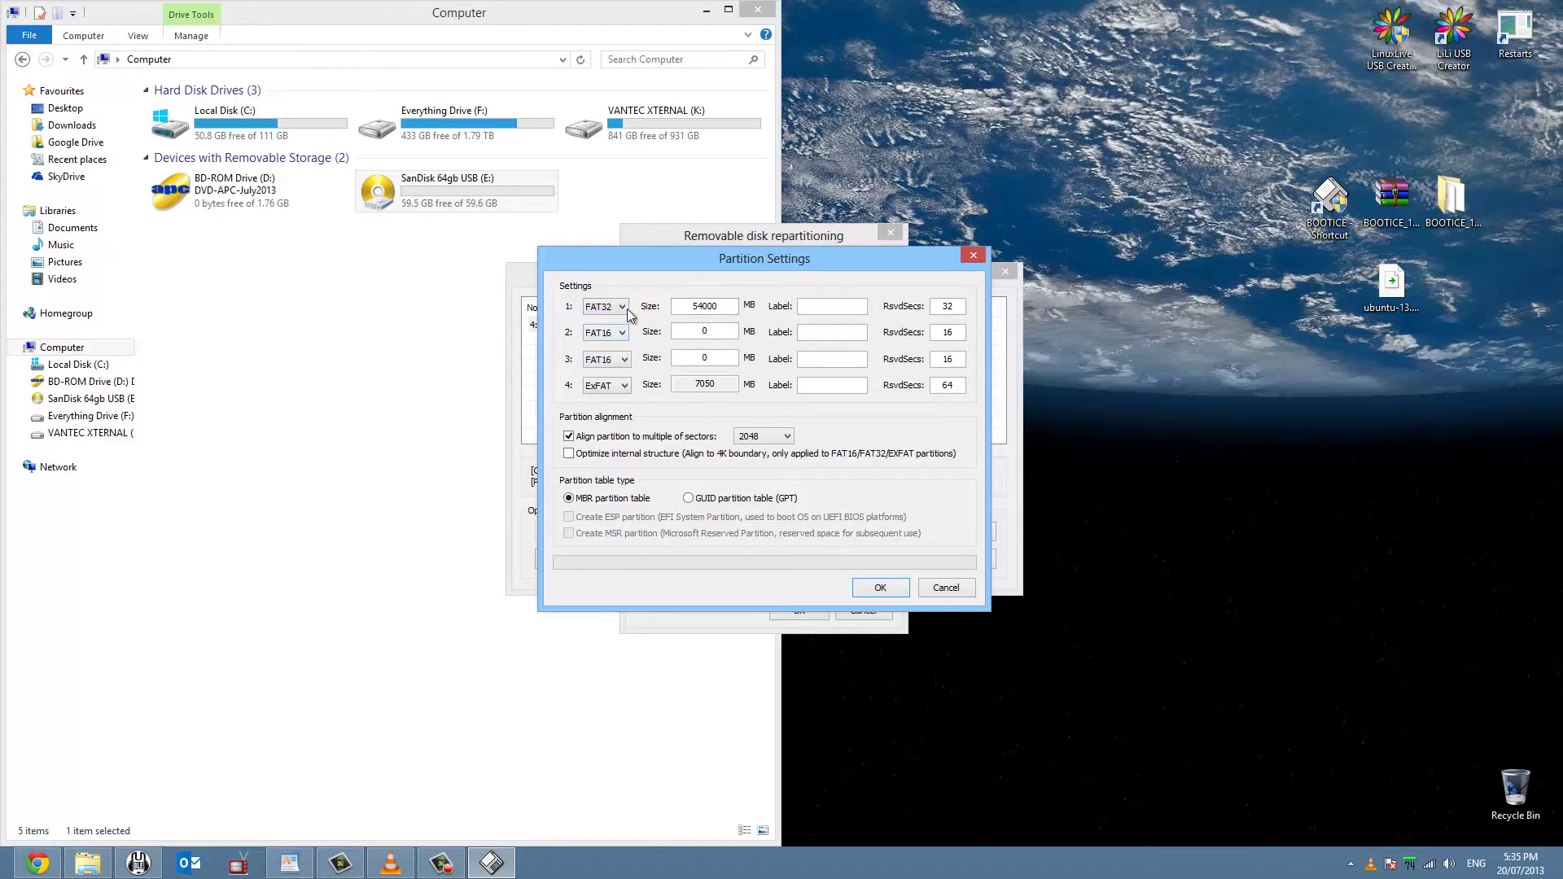
{"action": "left_click", "coordinate": [626, 342]}
{"action": "left_click", "coordinate": [624, 386]}
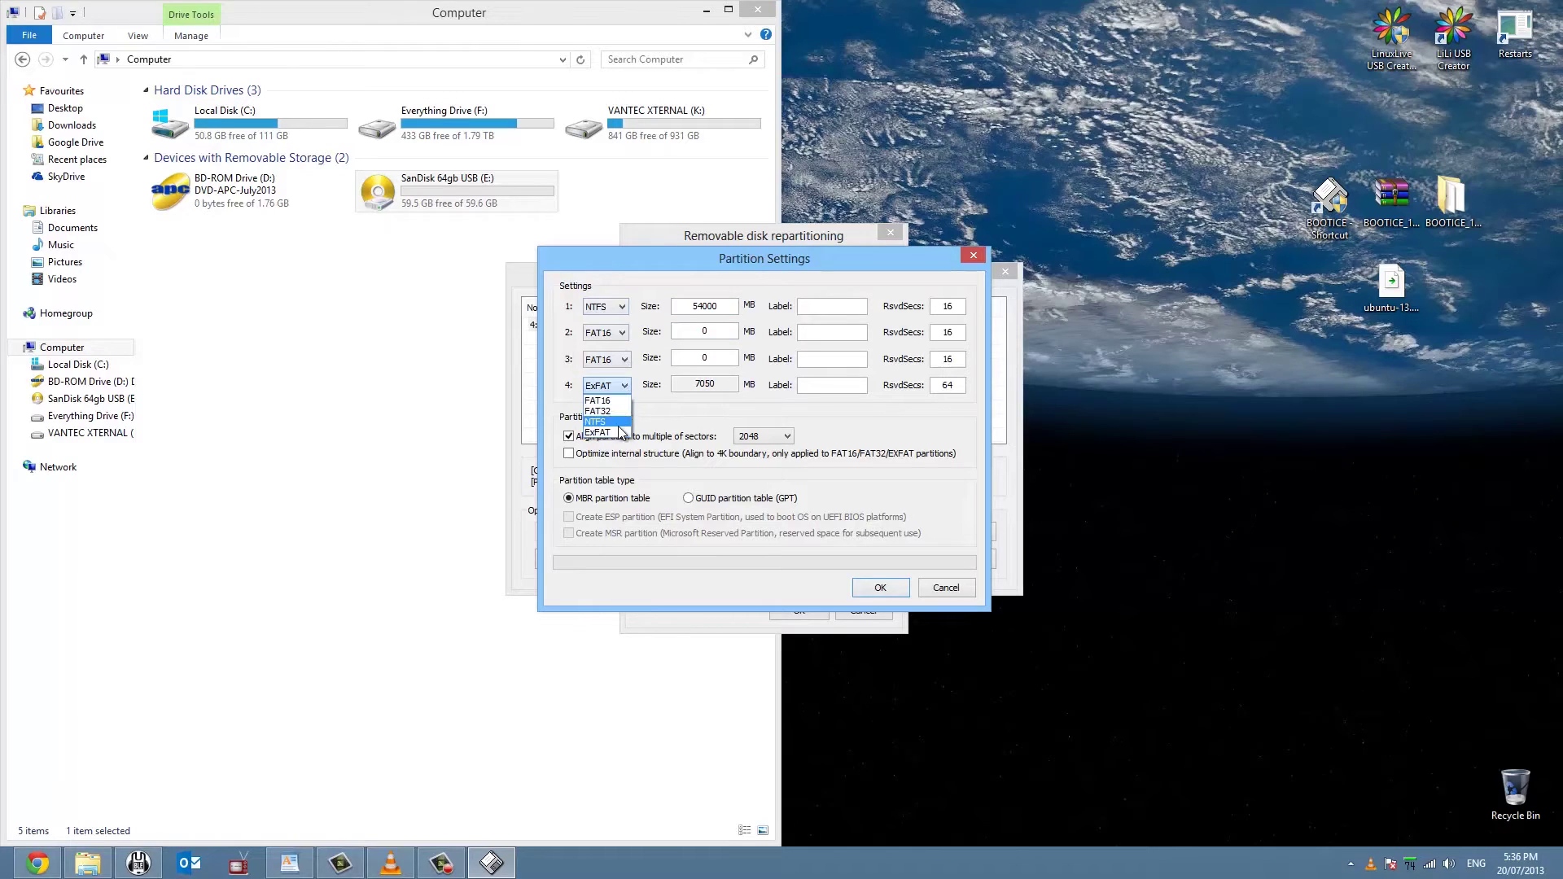
{"action": "left_click", "coordinate": [622, 420]}
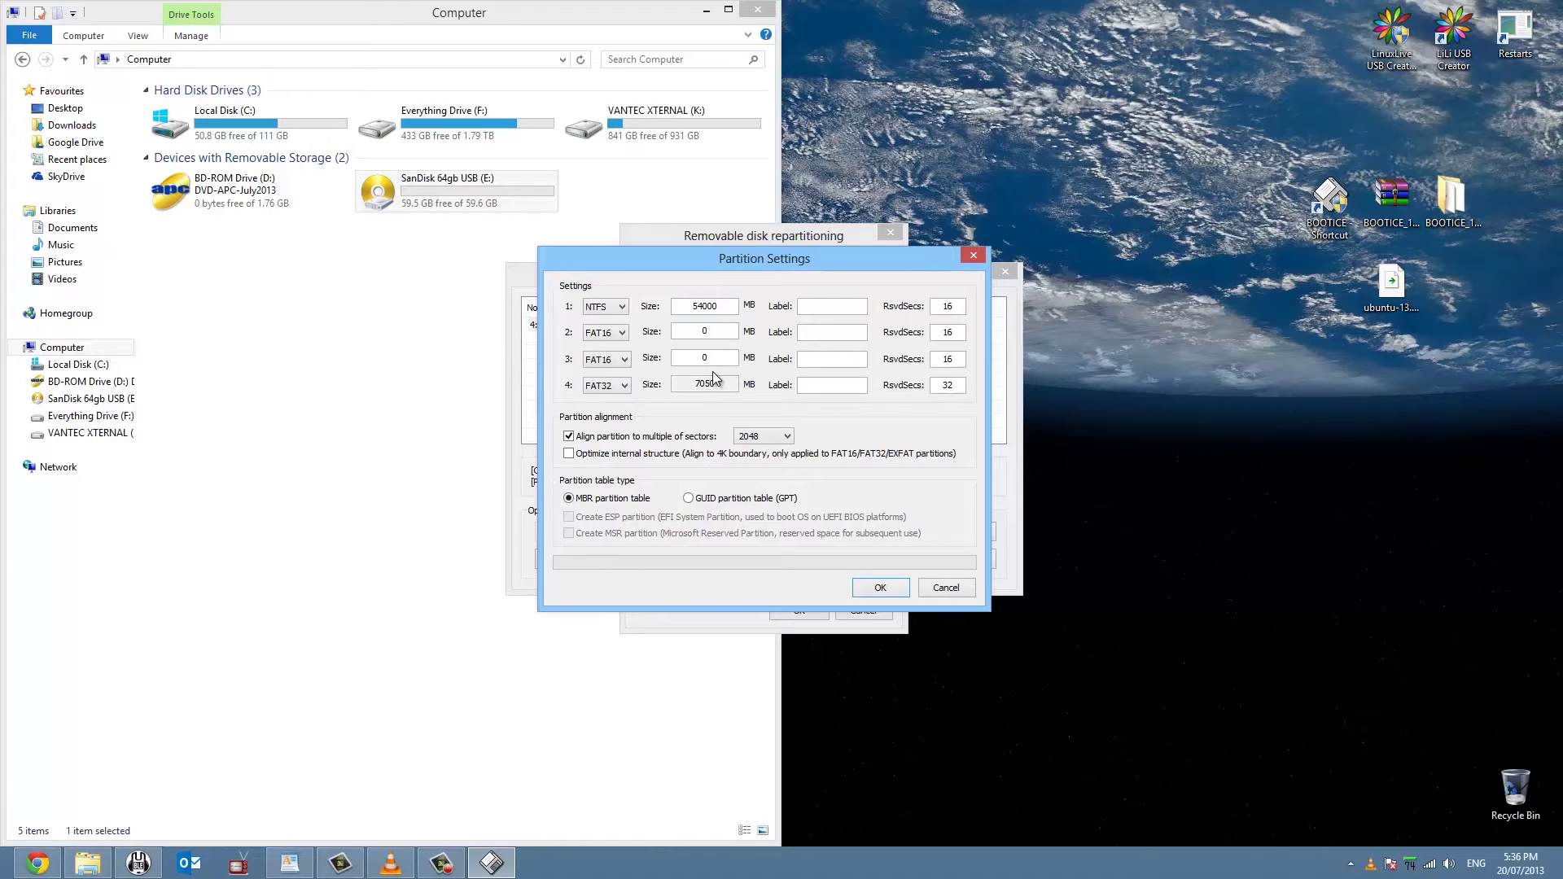
{"action": "left_click", "coordinate": [727, 308]}
{"action": "key", "text": "BackSpace"}
{"action": "key", "text": "BackSpace"}
{"action": "key", "text": "BackSpace"}
{"action": "type", "text": "296"}
Check the recalculated sizes, reconfirm FAT32 for partition 4, and apply the partition settings
{"action": "left_click", "coordinate": [723, 335]}
{"action": "left_click", "coordinate": [724, 358]}
{"action": "left_click", "coordinate": [725, 386]}
{"action": "left_click", "coordinate": [607, 386]}
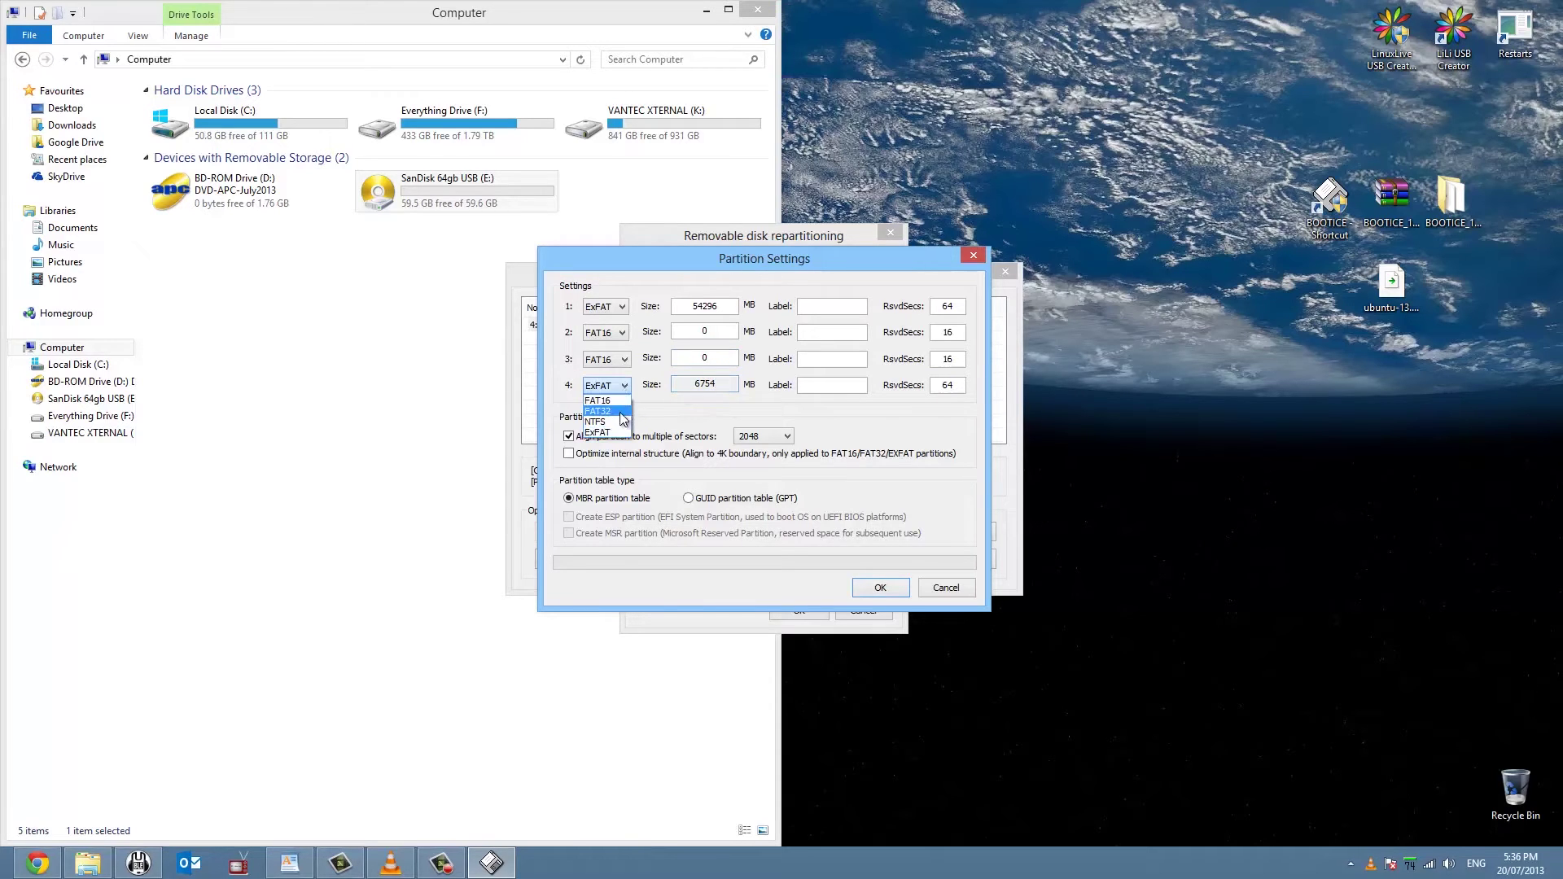
{"action": "left_click", "coordinate": [621, 417]}
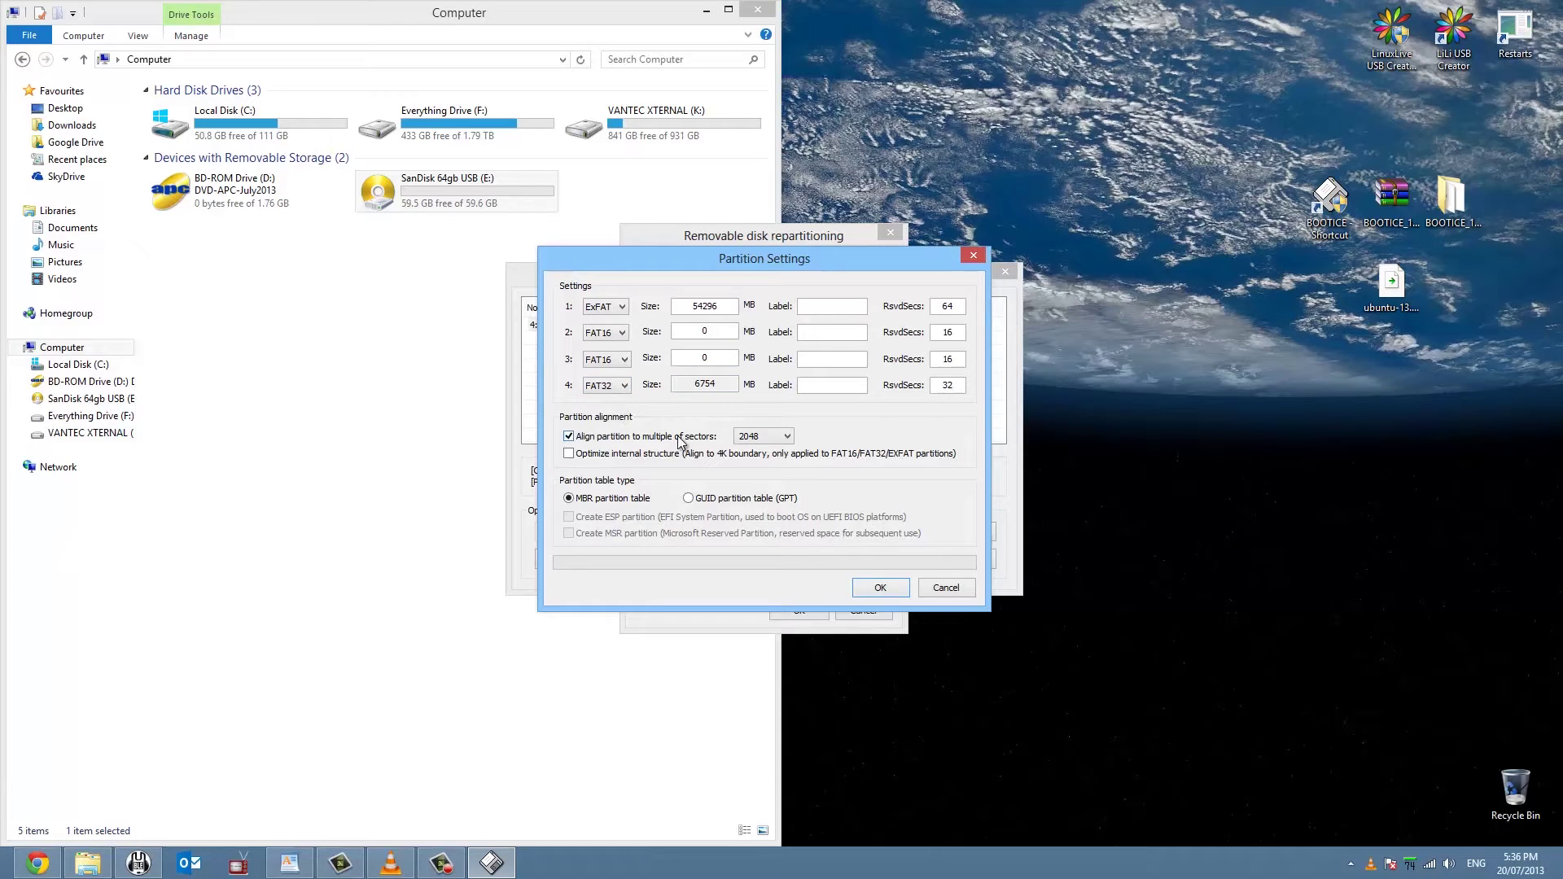
{"action": "left_click", "coordinate": [881, 588]}
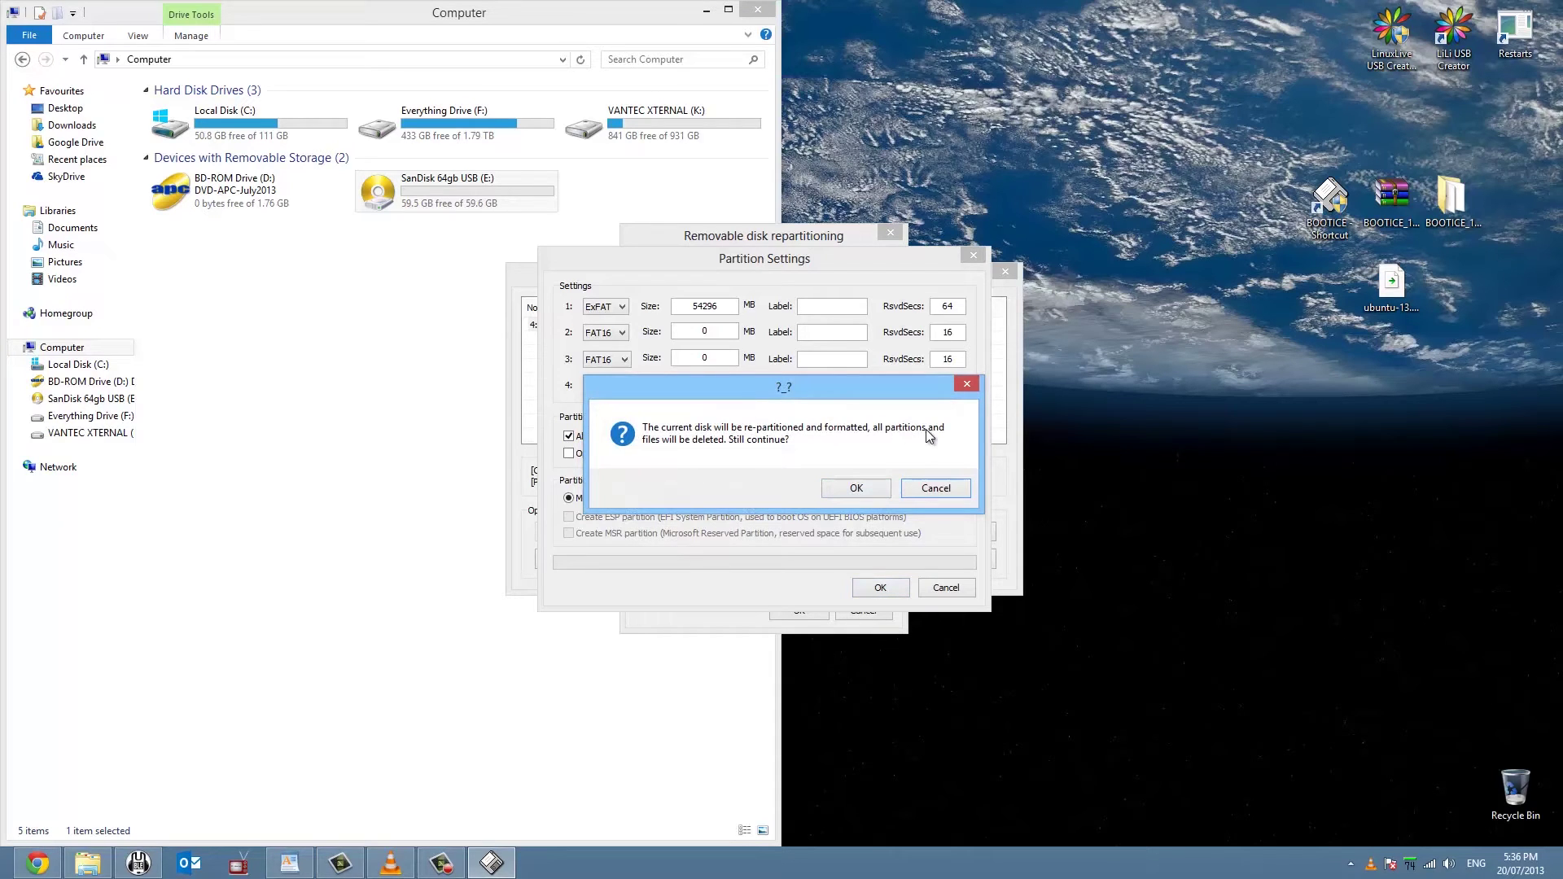
Confirm wiping the disk and acknowledge the formatting-successful message
{"action": "left_click", "coordinate": [877, 487]}
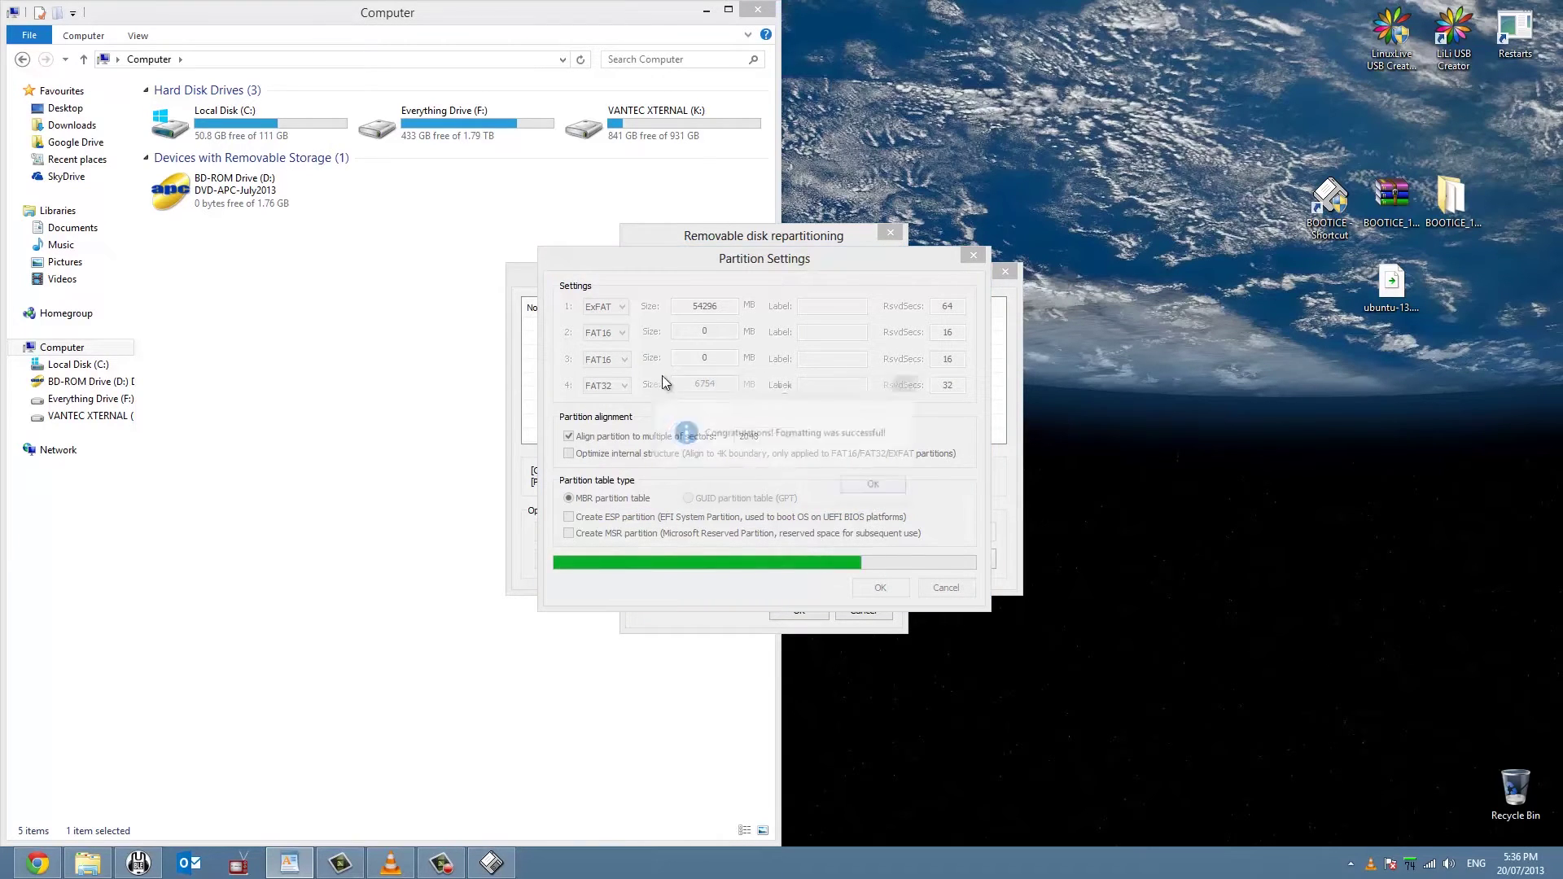
{"action": "left_click", "coordinate": [878, 490]}
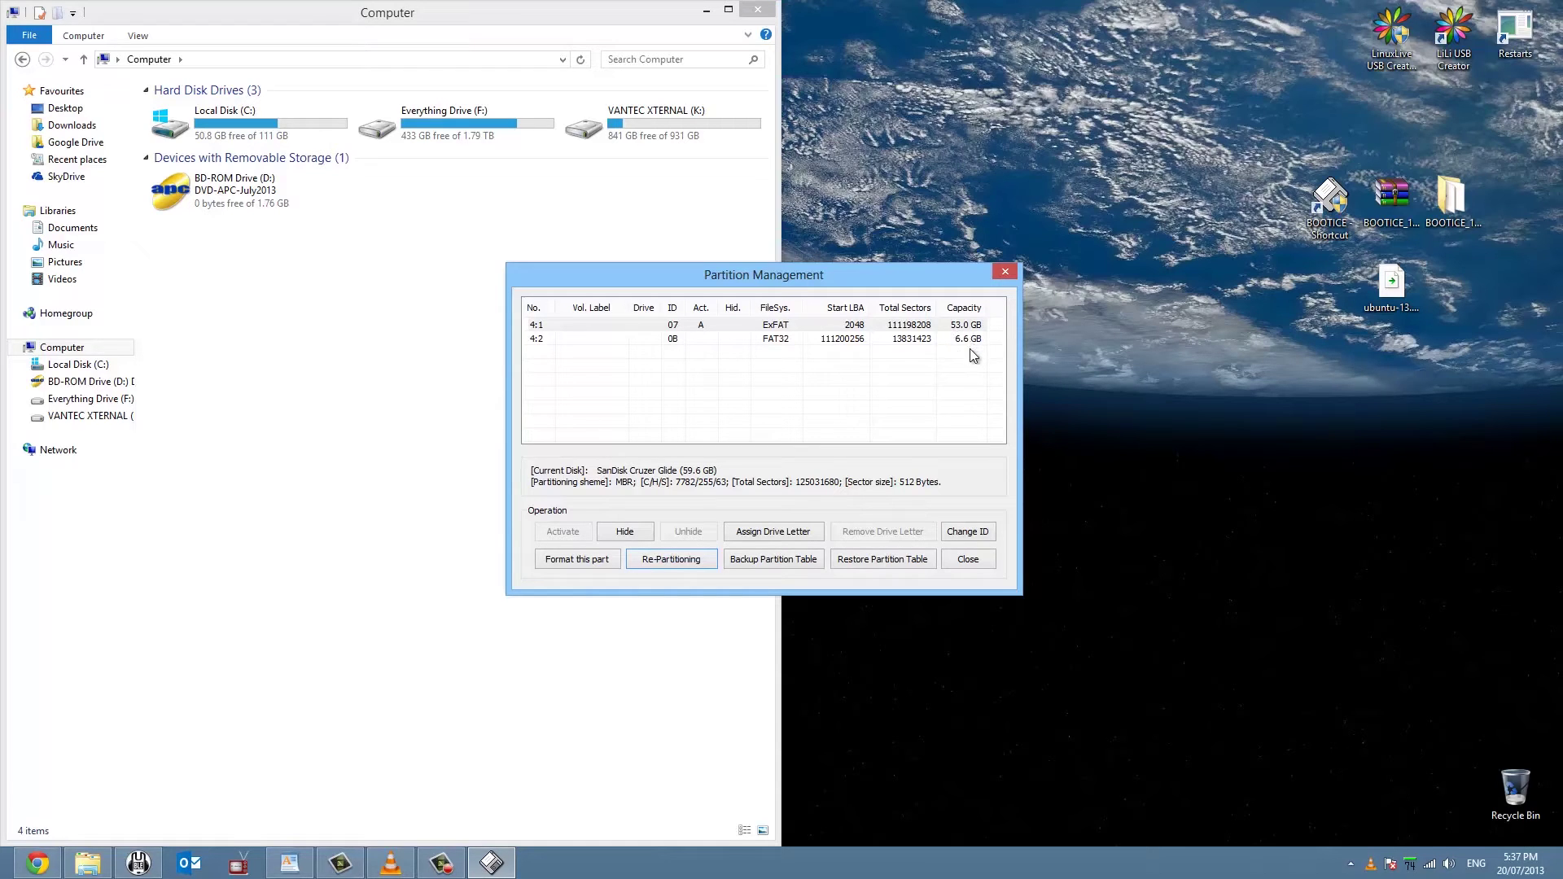
Assign drive letter E: to the 53.0 GB ExFAT partition 4:1, then close the Explorer window
{"action": "left_click", "coordinate": [692, 326]}
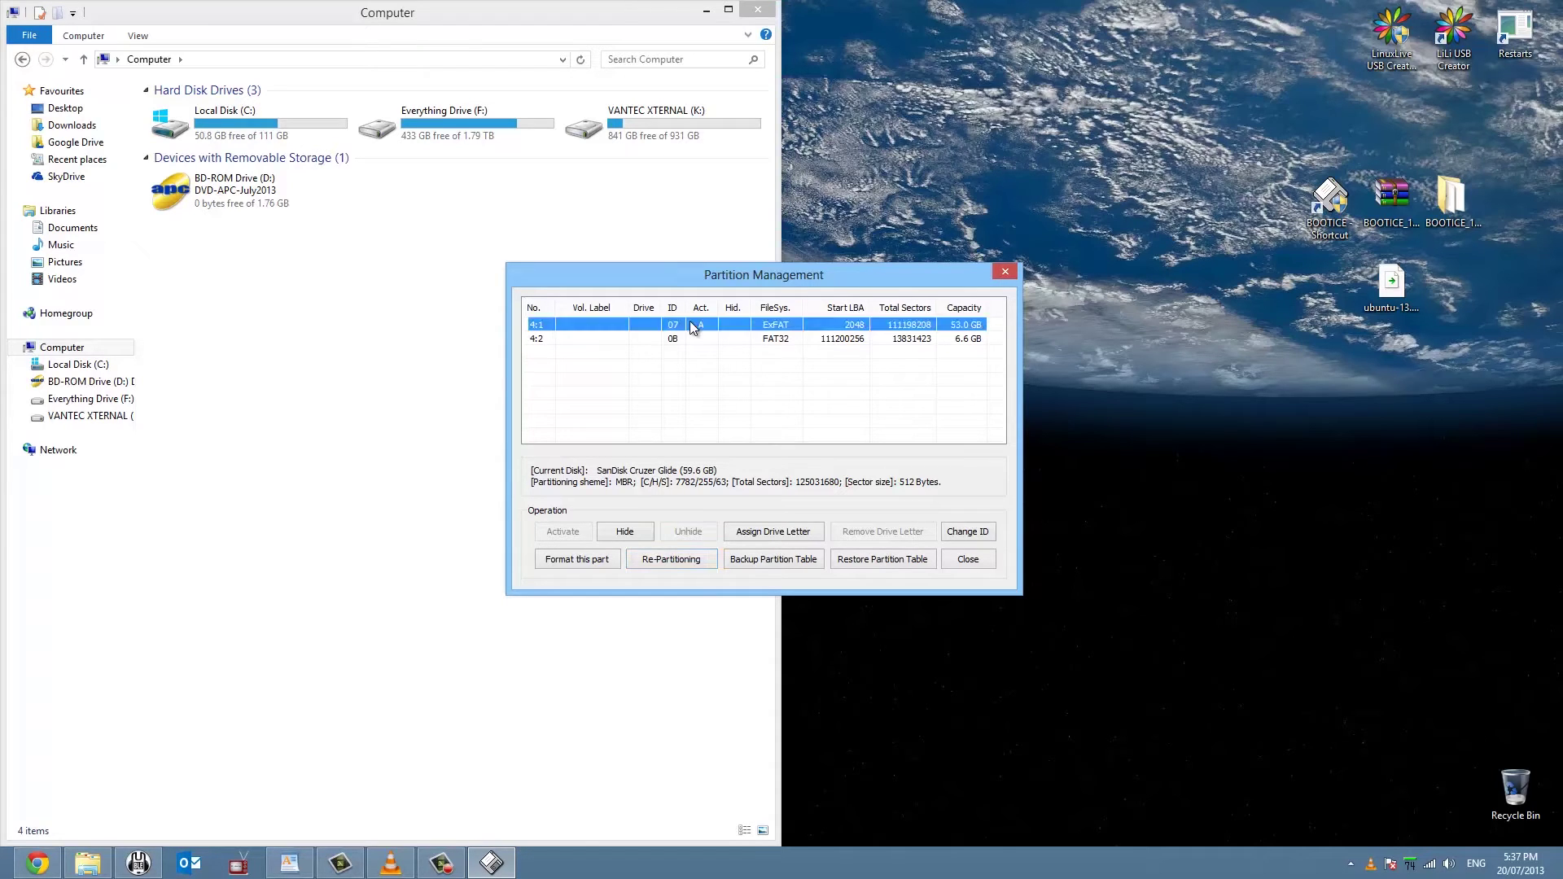
{"action": "left_click", "coordinate": [774, 531]}
{"action": "left_click", "coordinate": [793, 423]}
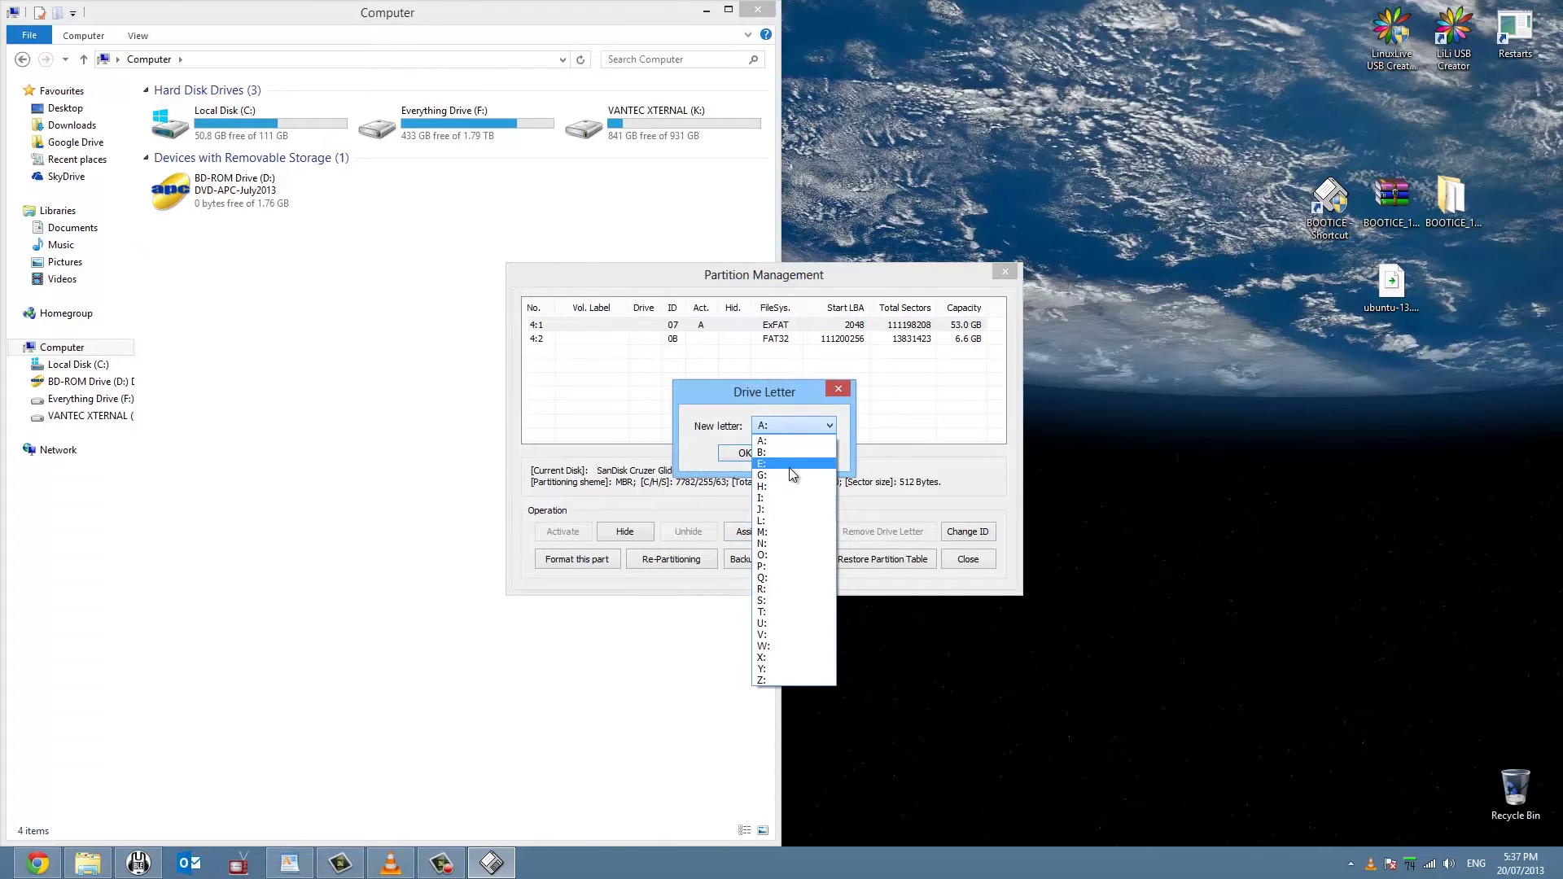
{"action": "left_click", "coordinate": [790, 466]}
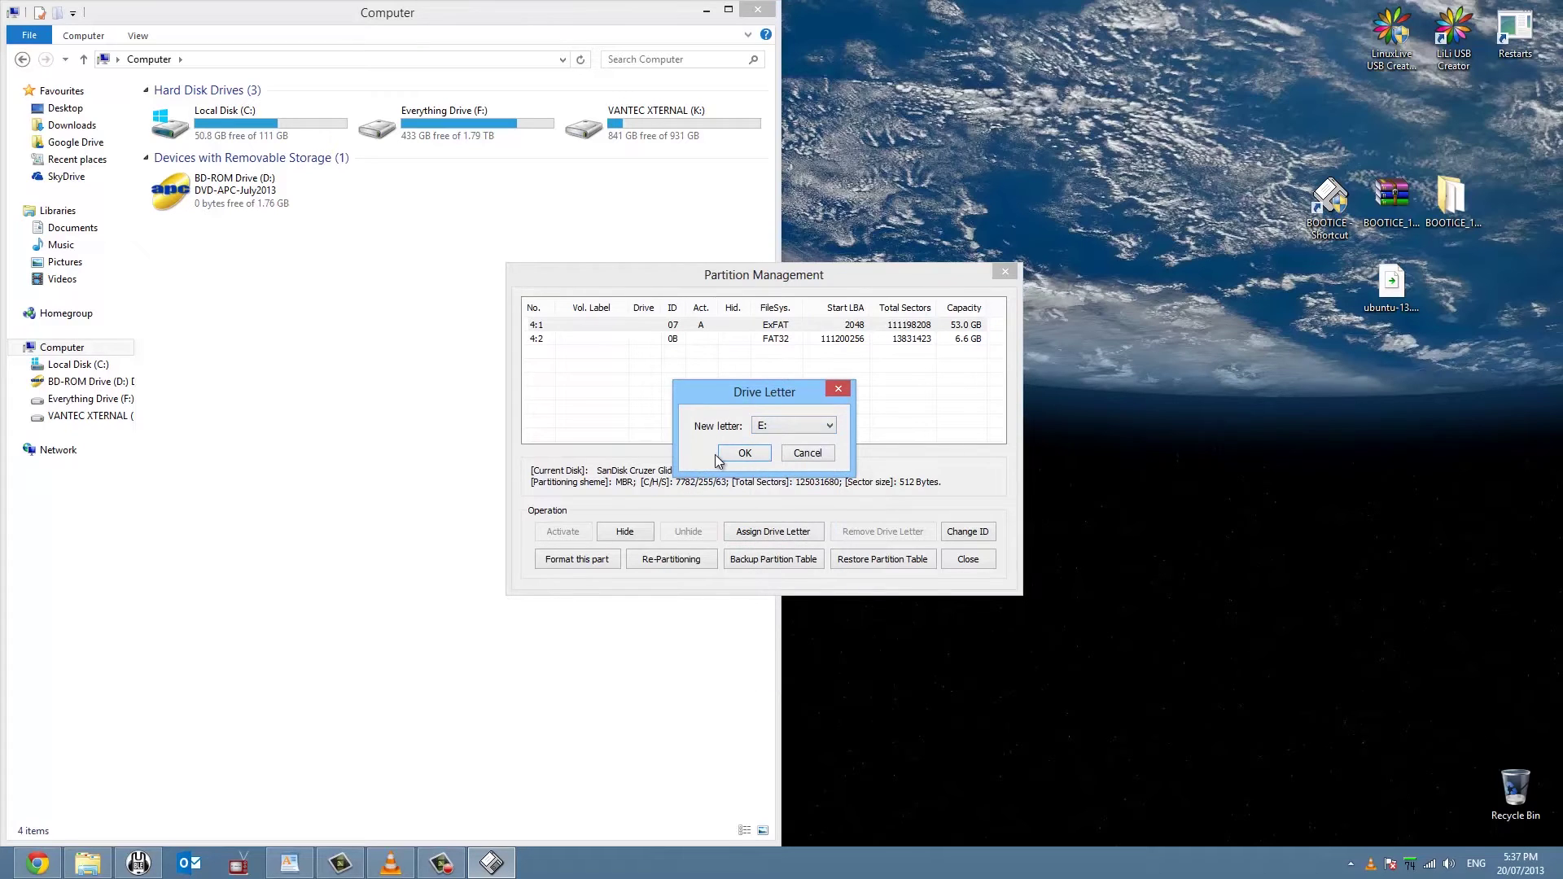
{"action": "left_click", "coordinate": [743, 454]}
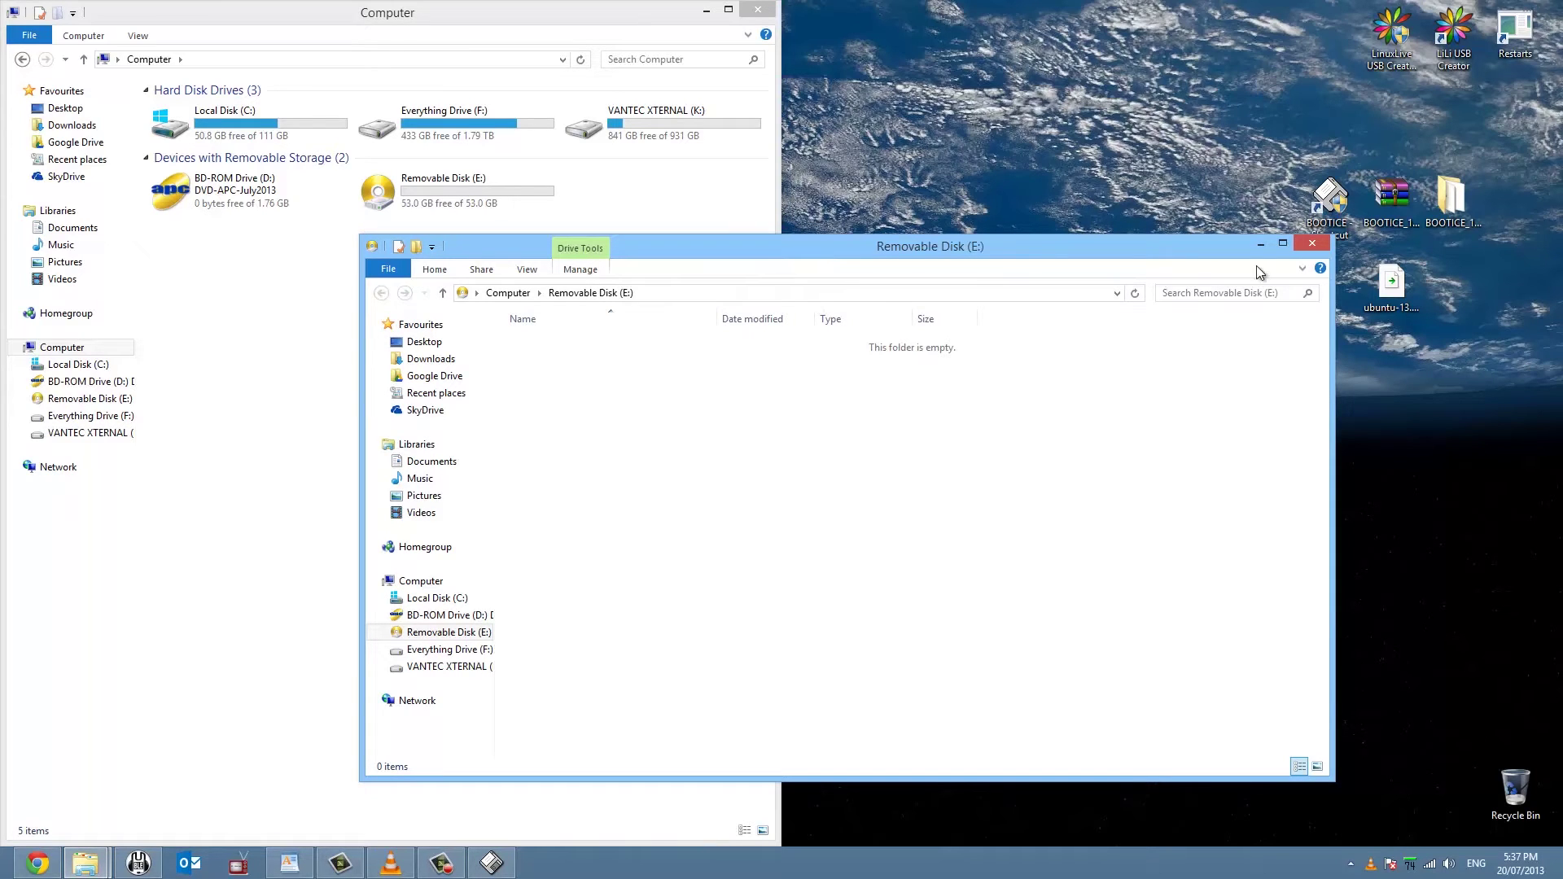
{"action": "left_click", "coordinate": [1312, 246]}
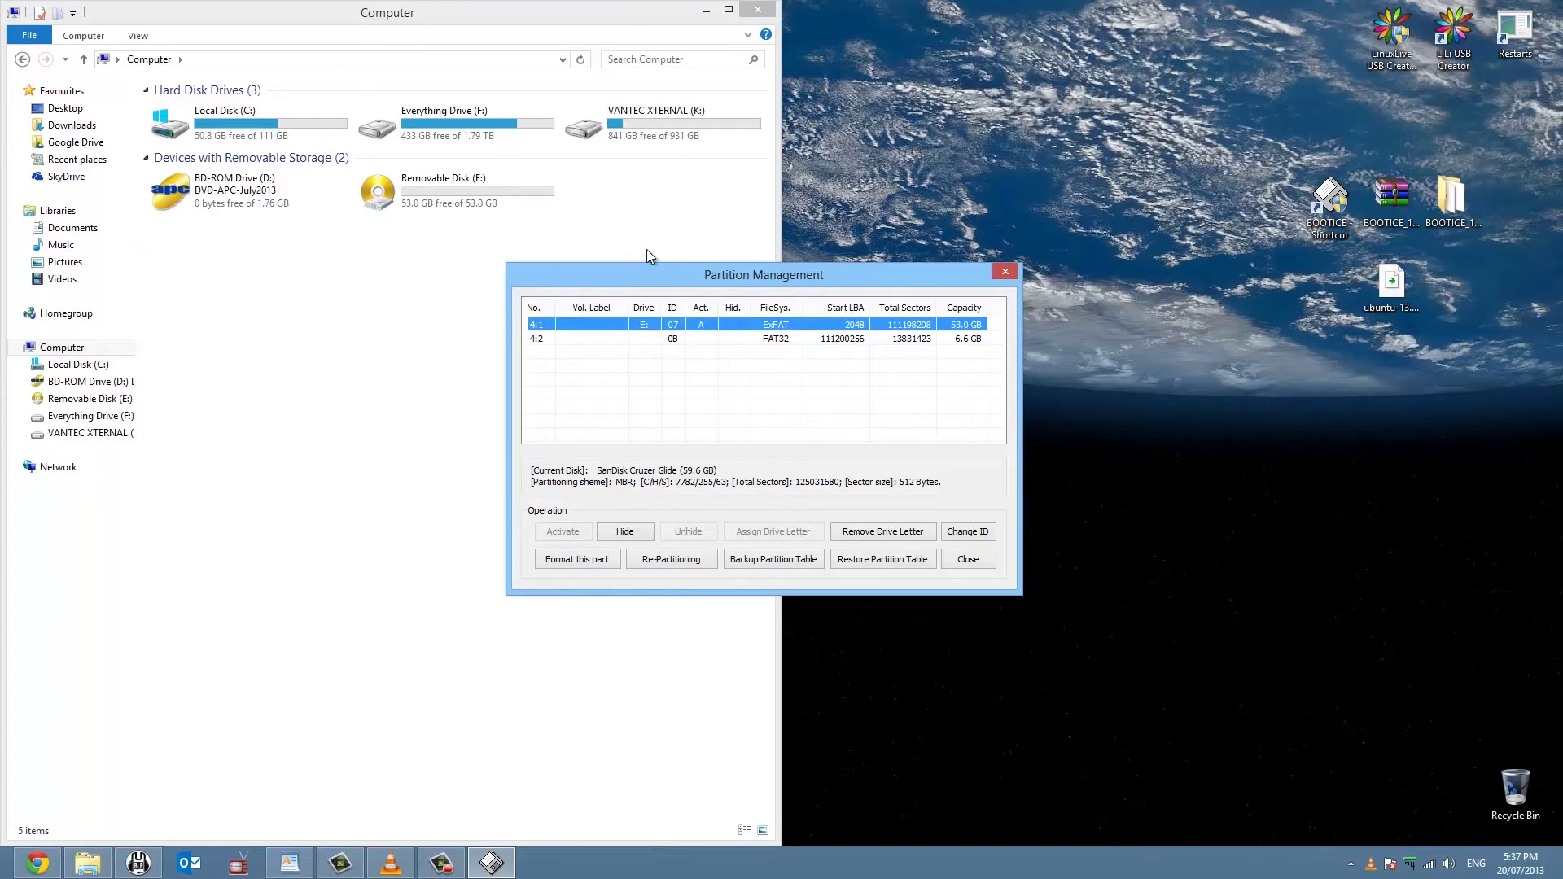
{"action": "left_click", "coordinate": [472, 200]}
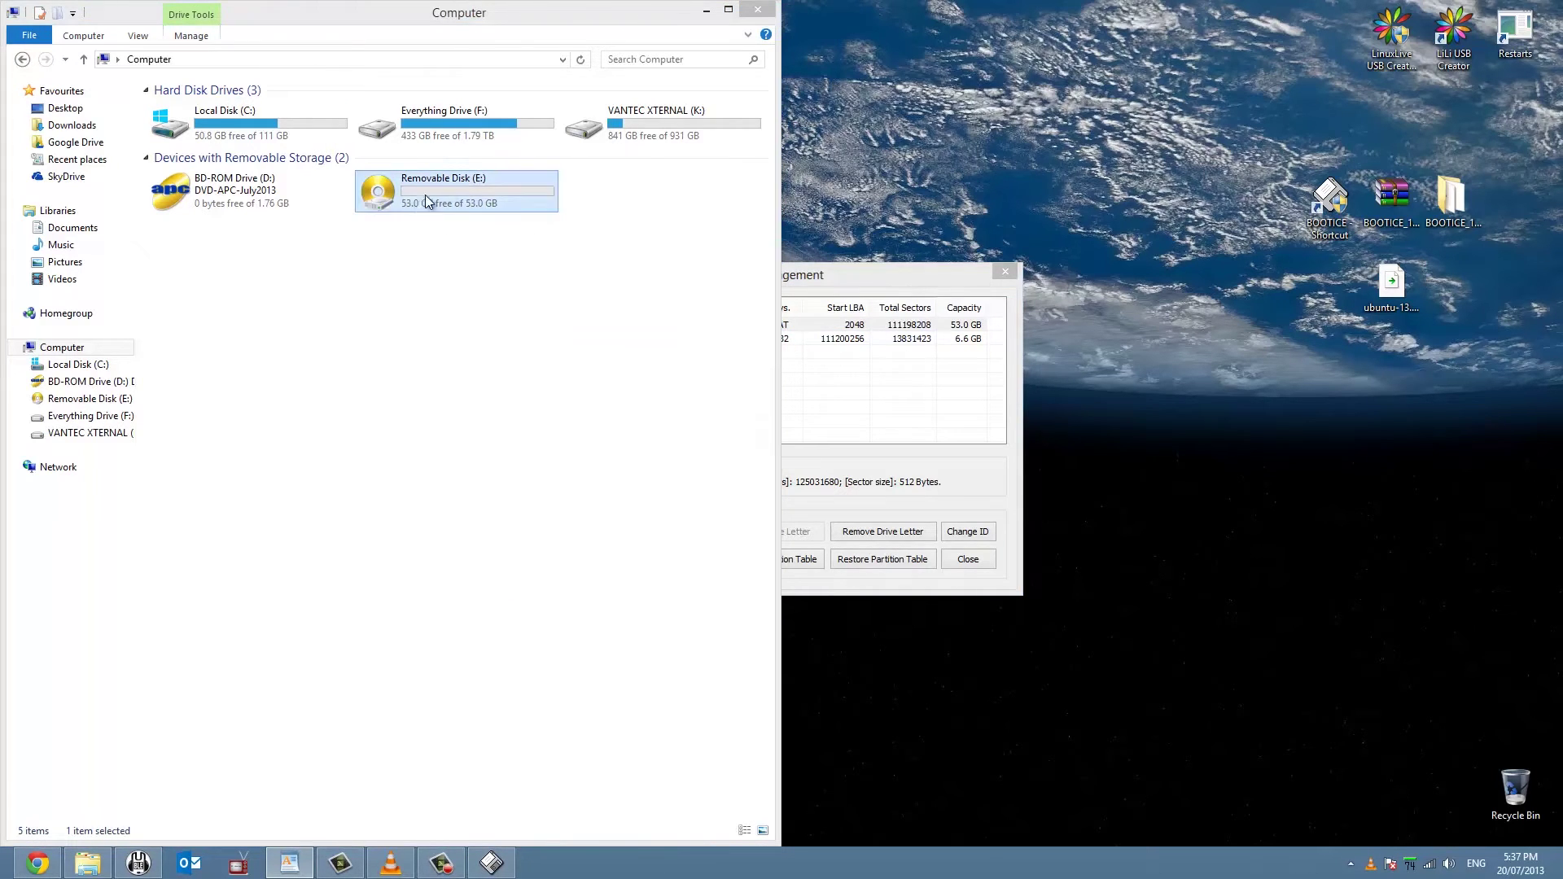
Quick-format Removable Disk (E:) as NTFS and dismiss the format-complete message
{"action": "right_click", "coordinate": [529, 194]}
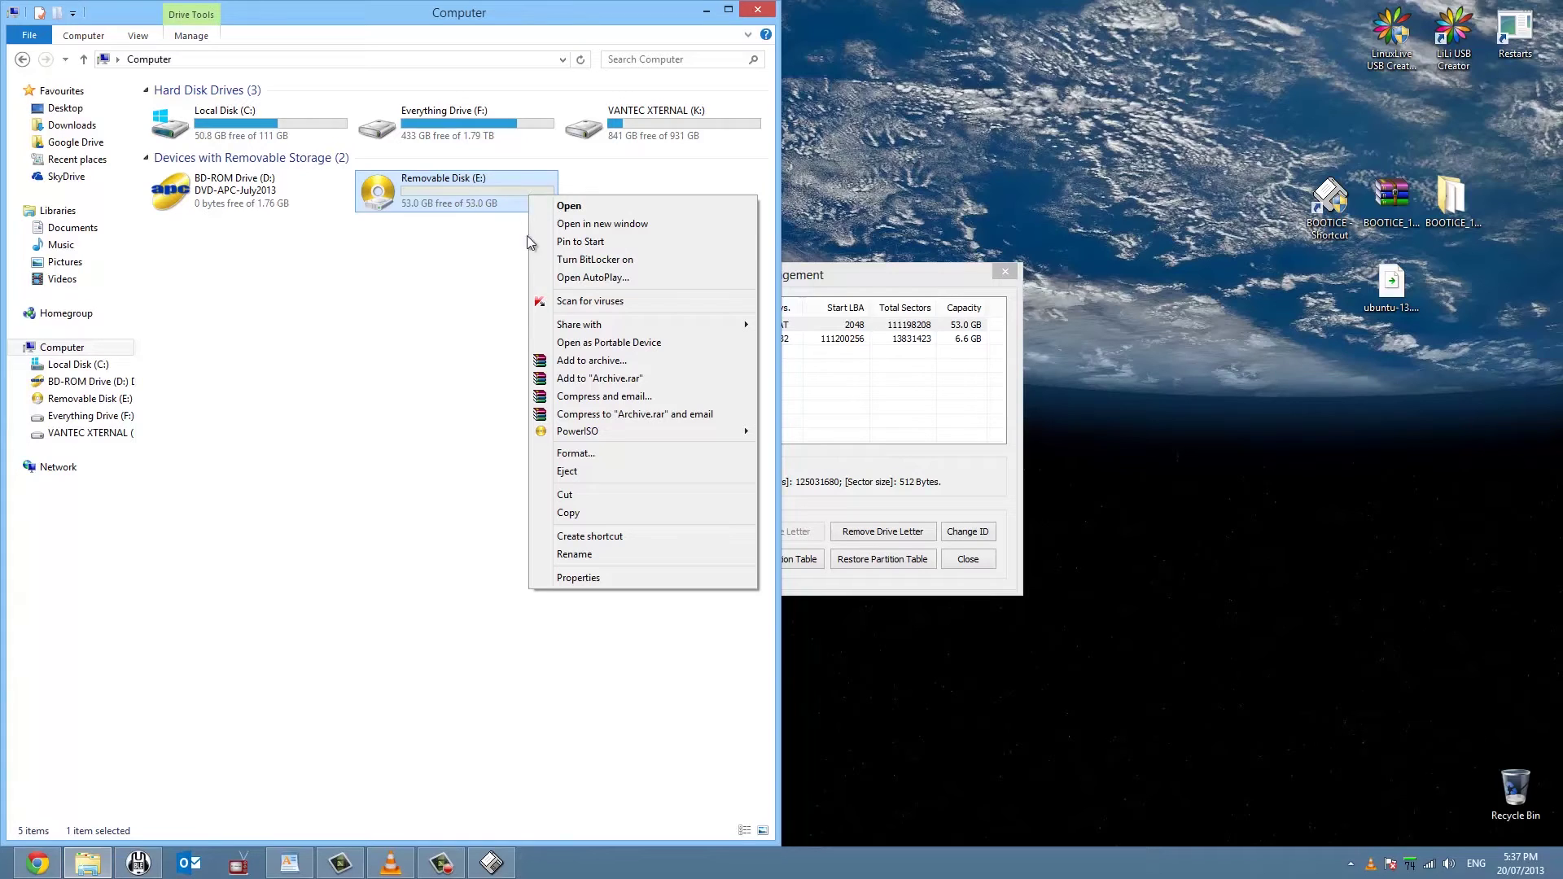
{"action": "left_click", "coordinate": [625, 459]}
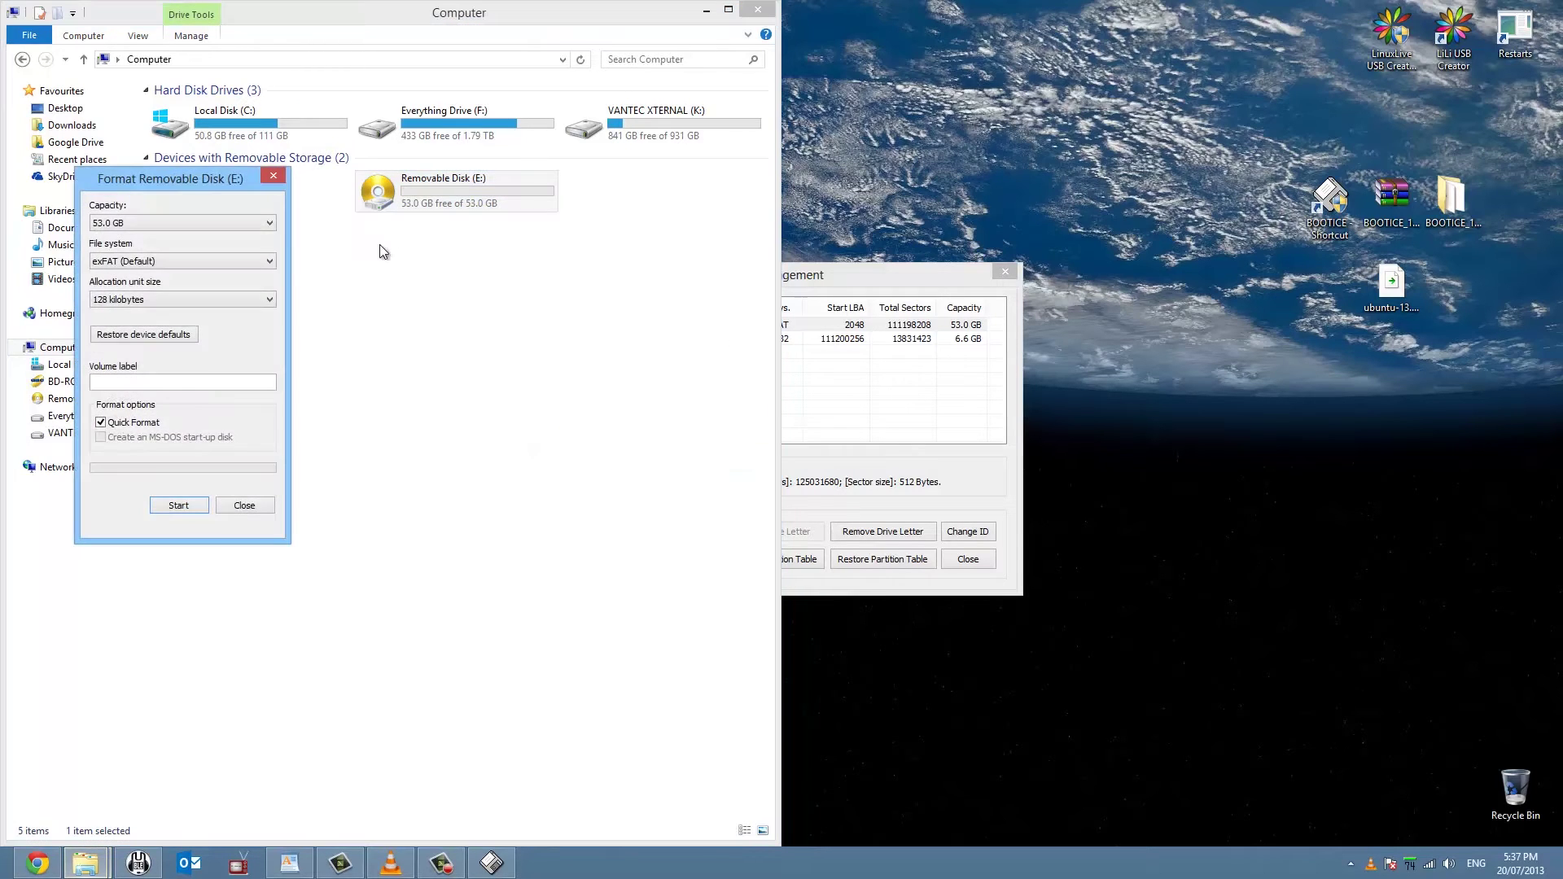
{"action": "left_click", "coordinate": [270, 261]}
{"action": "left_click", "coordinate": [258, 280]}
{"action": "left_click", "coordinate": [174, 504]}
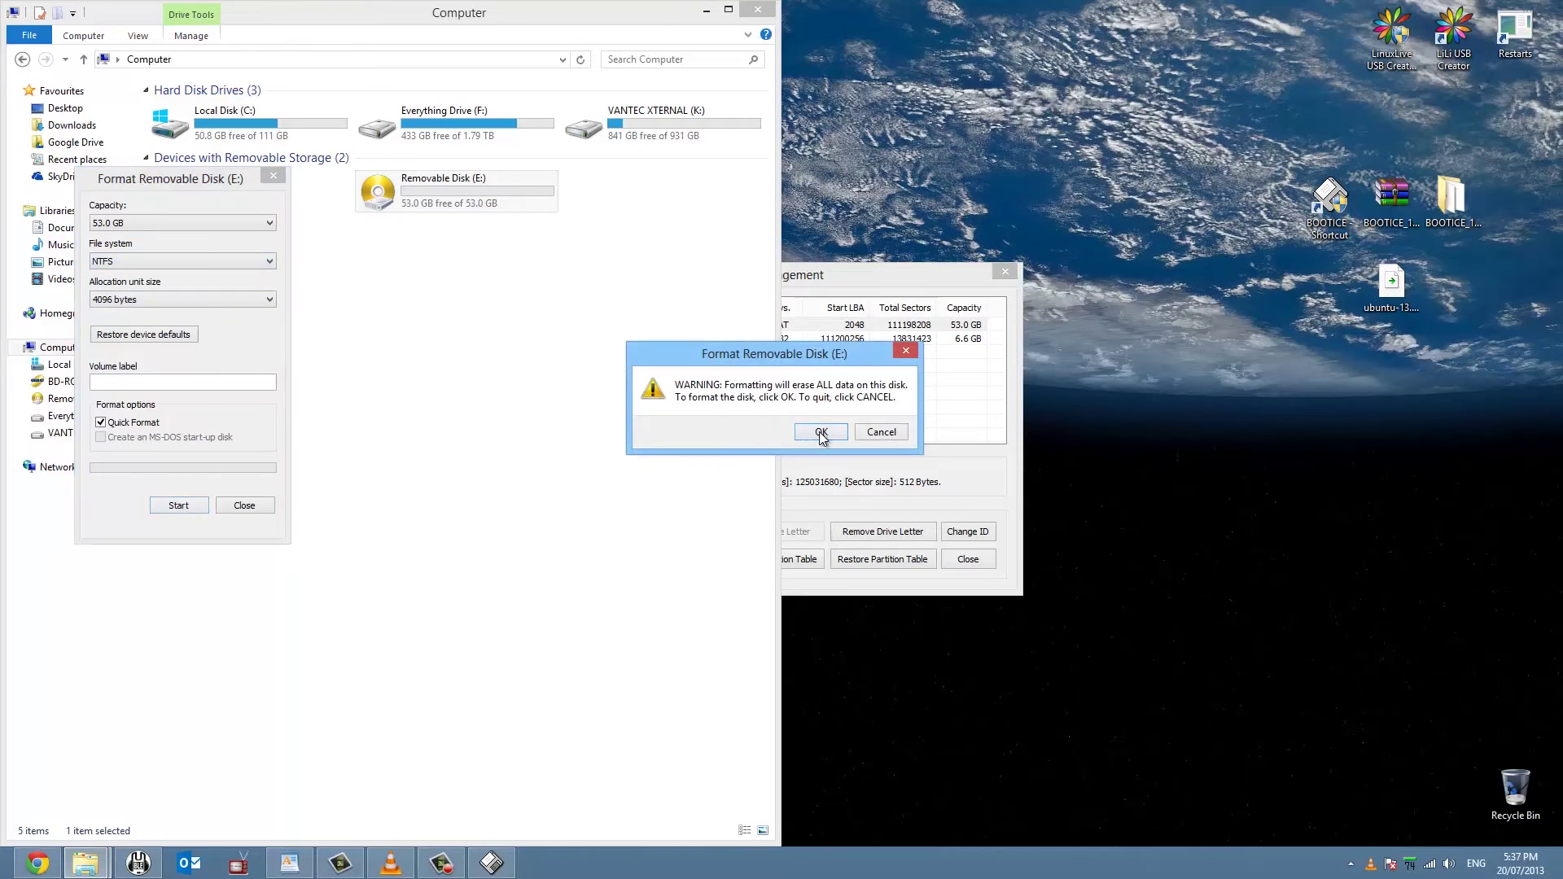
{"action": "left_click", "coordinate": [820, 431]}
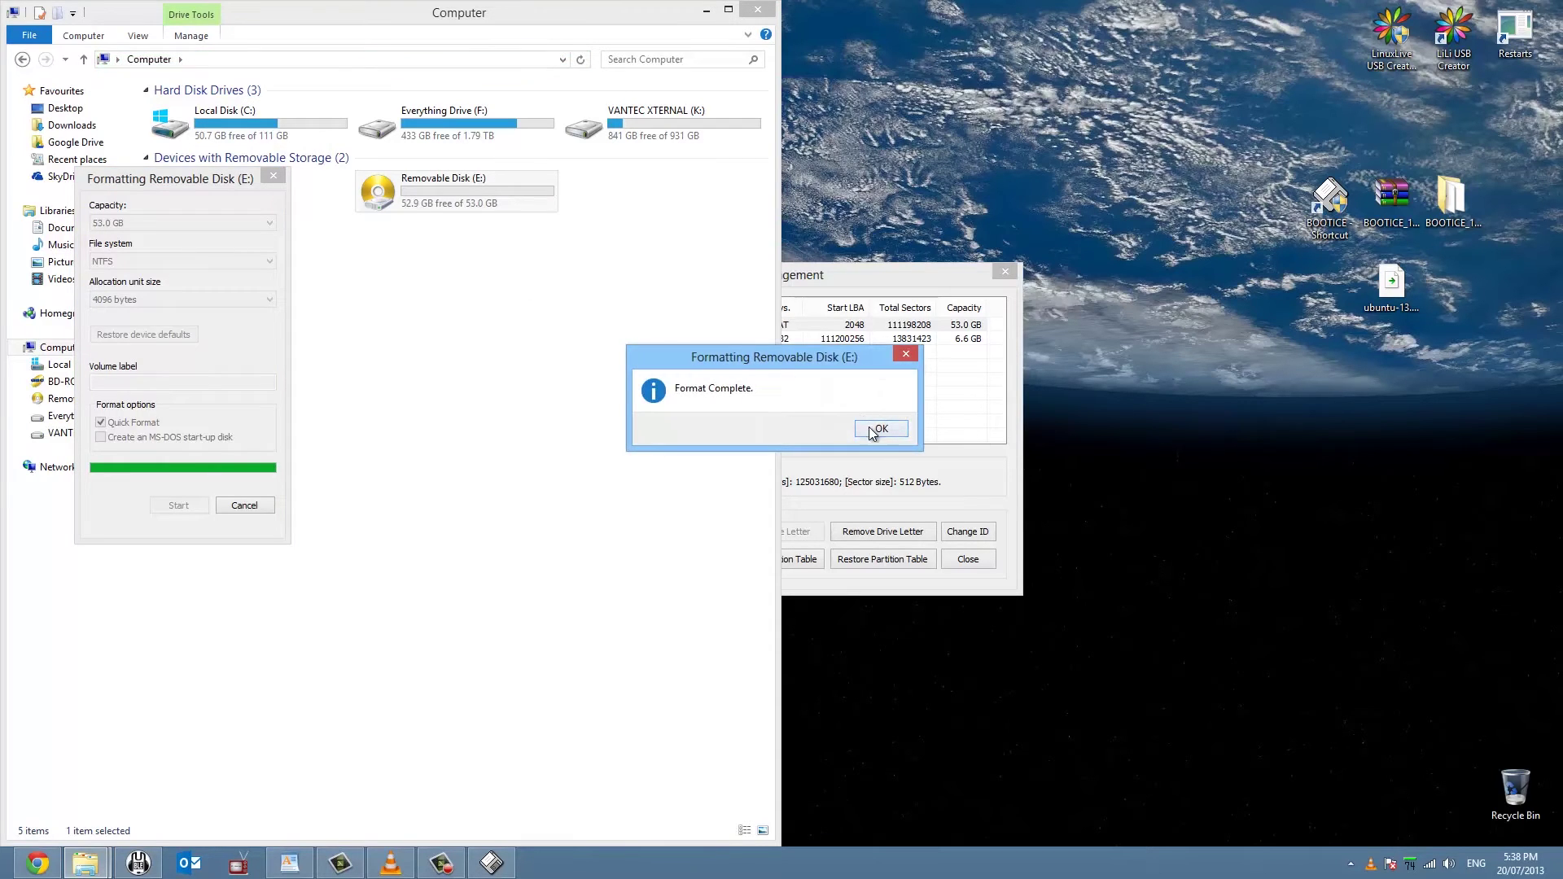
{"action": "left_click", "coordinate": [881, 430]}
Assign drive letter E: to the 6.6 GB FAT32 partition 4:2 in BOOTICE
{"action": "left_click", "coordinate": [273, 176]}
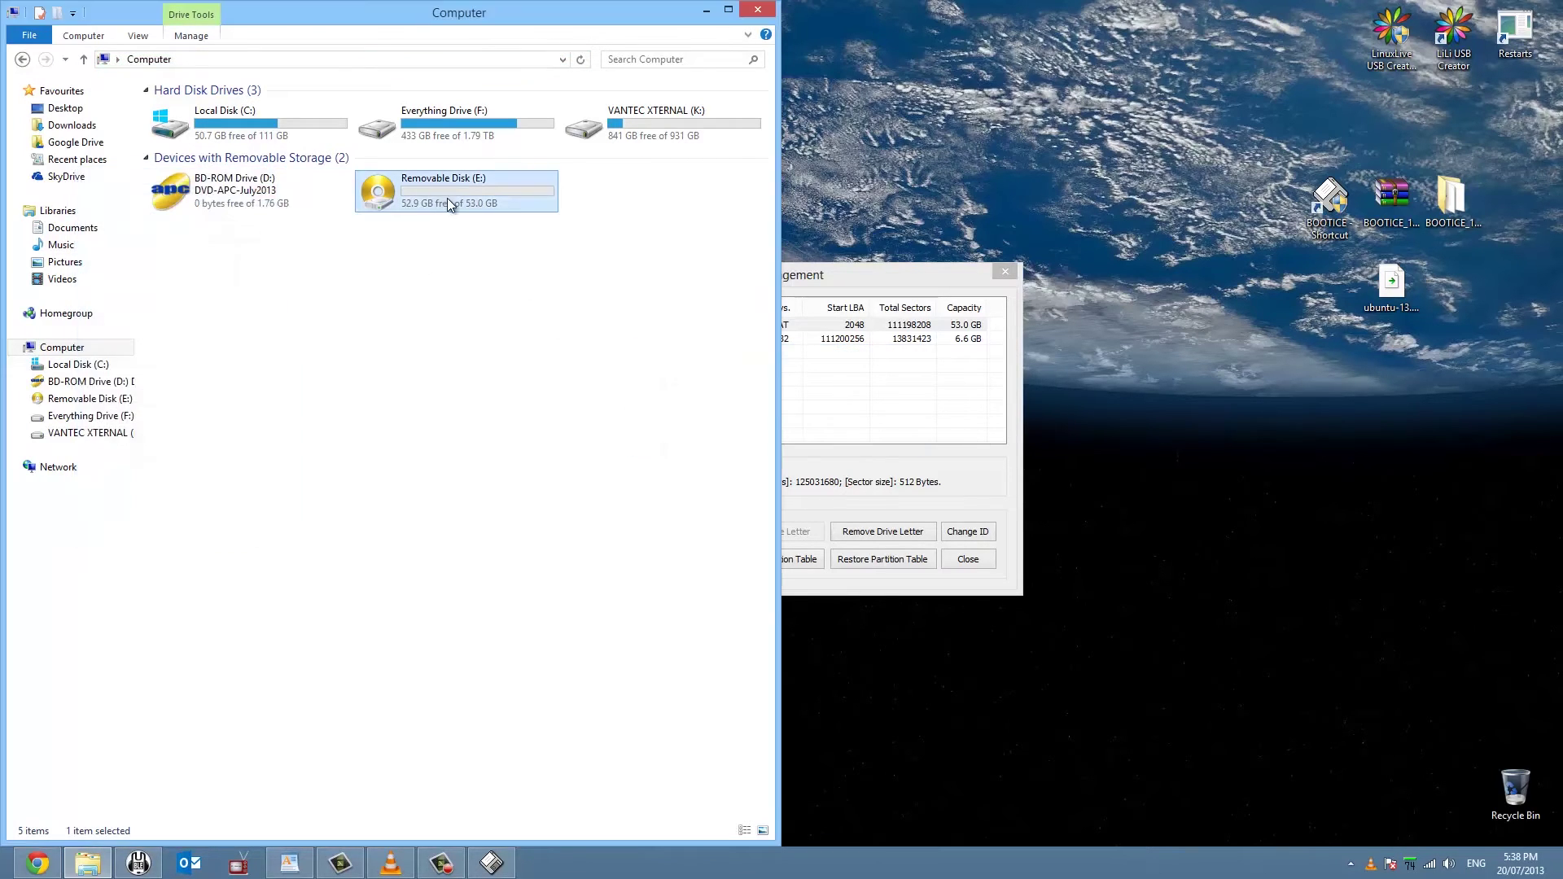
{"action": "double_click", "coordinate": [447, 198]}
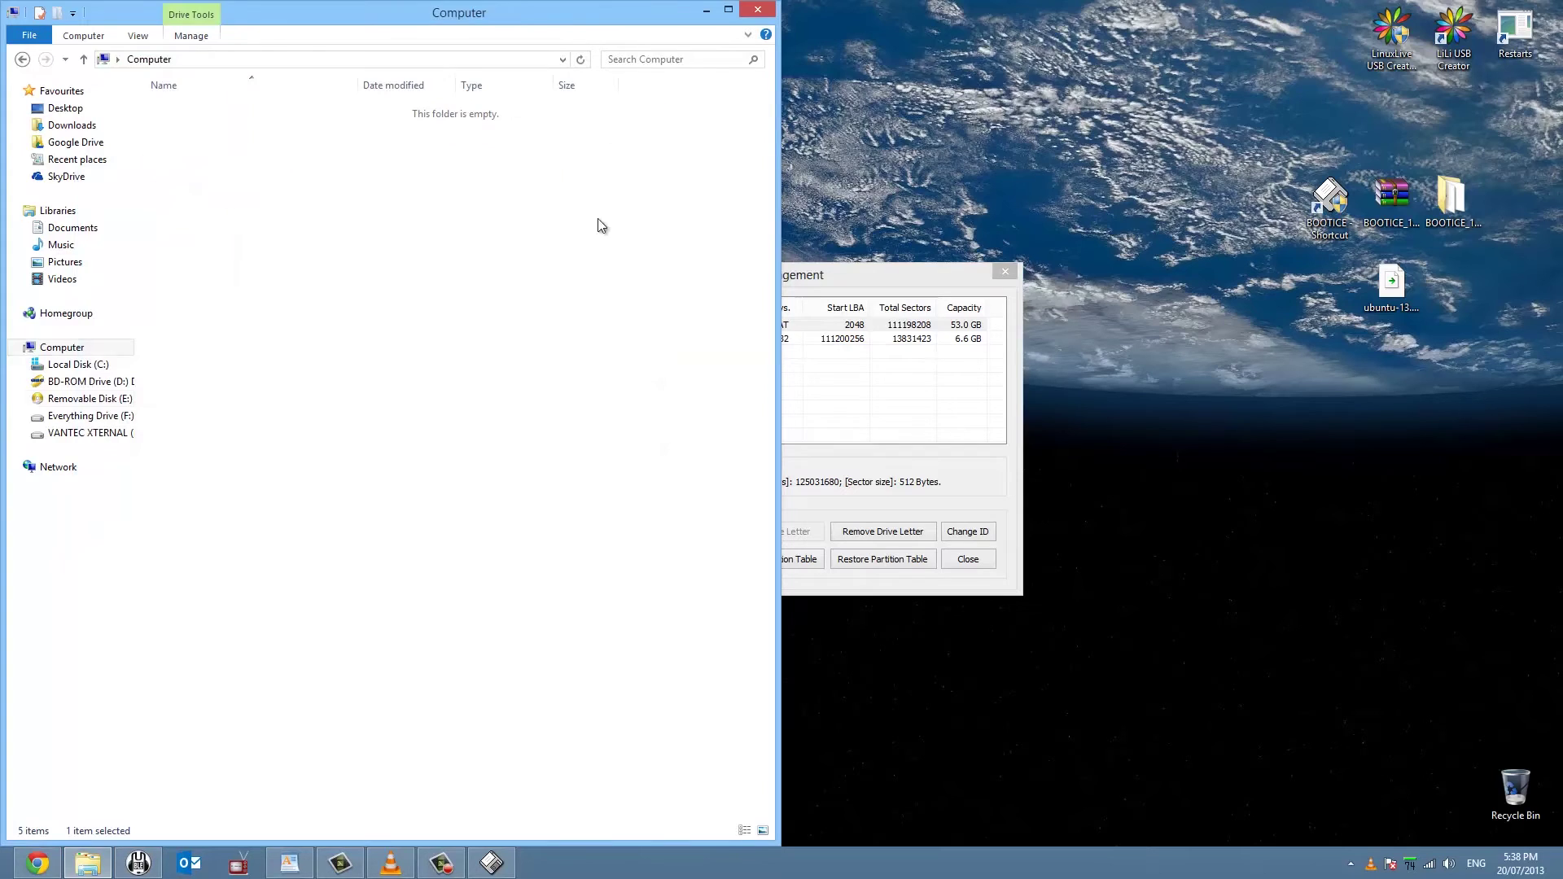
{"action": "left_click", "coordinate": [23, 59]}
{"action": "left_click", "coordinate": [884, 273]}
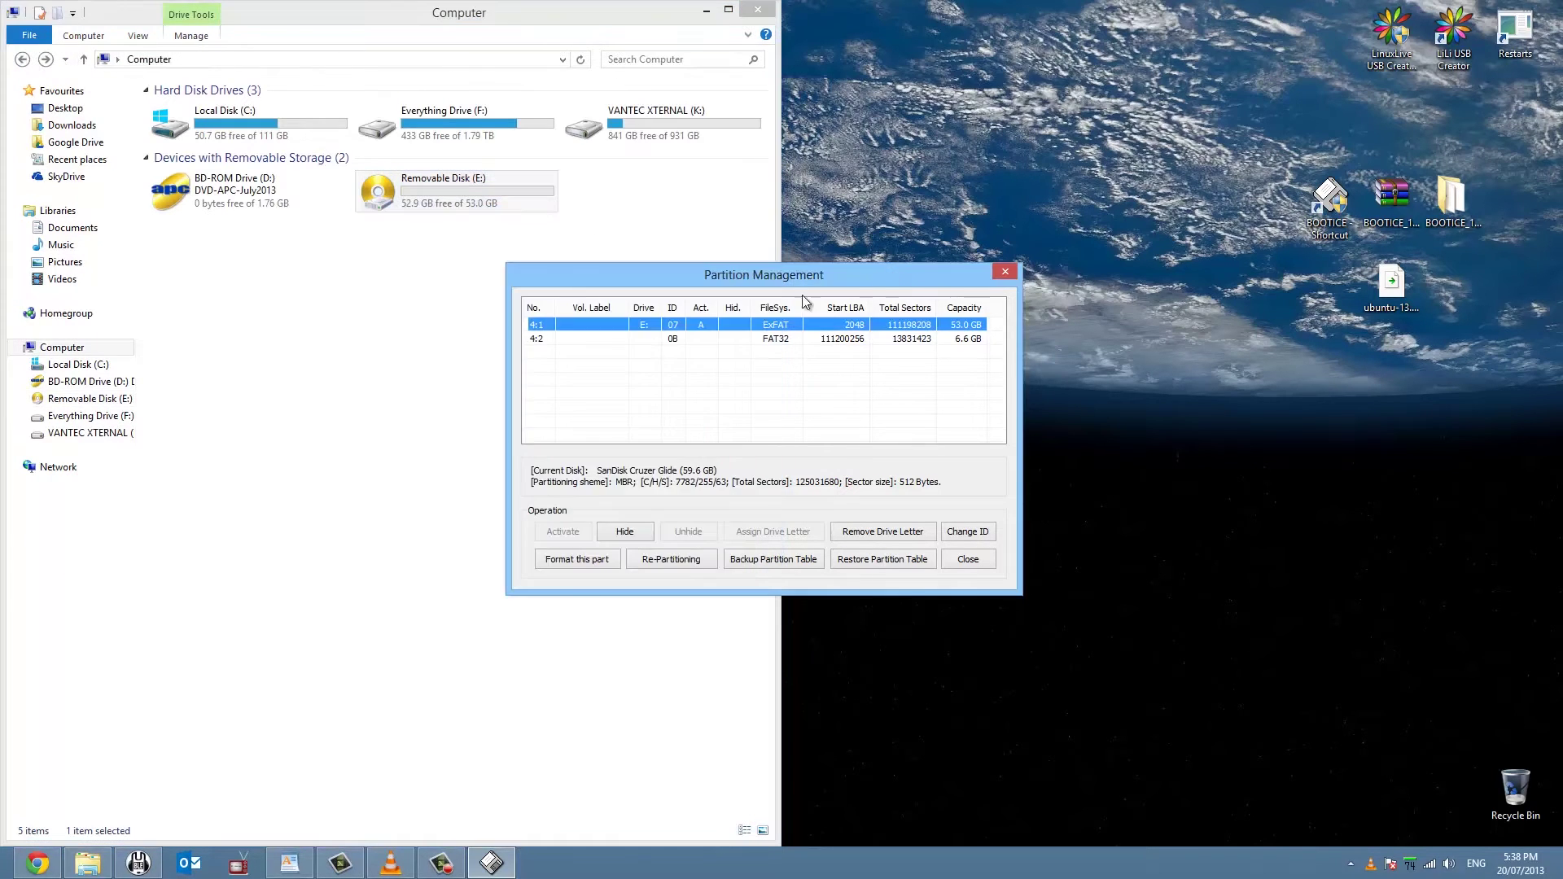
{"action": "left_click", "coordinate": [731, 337]}
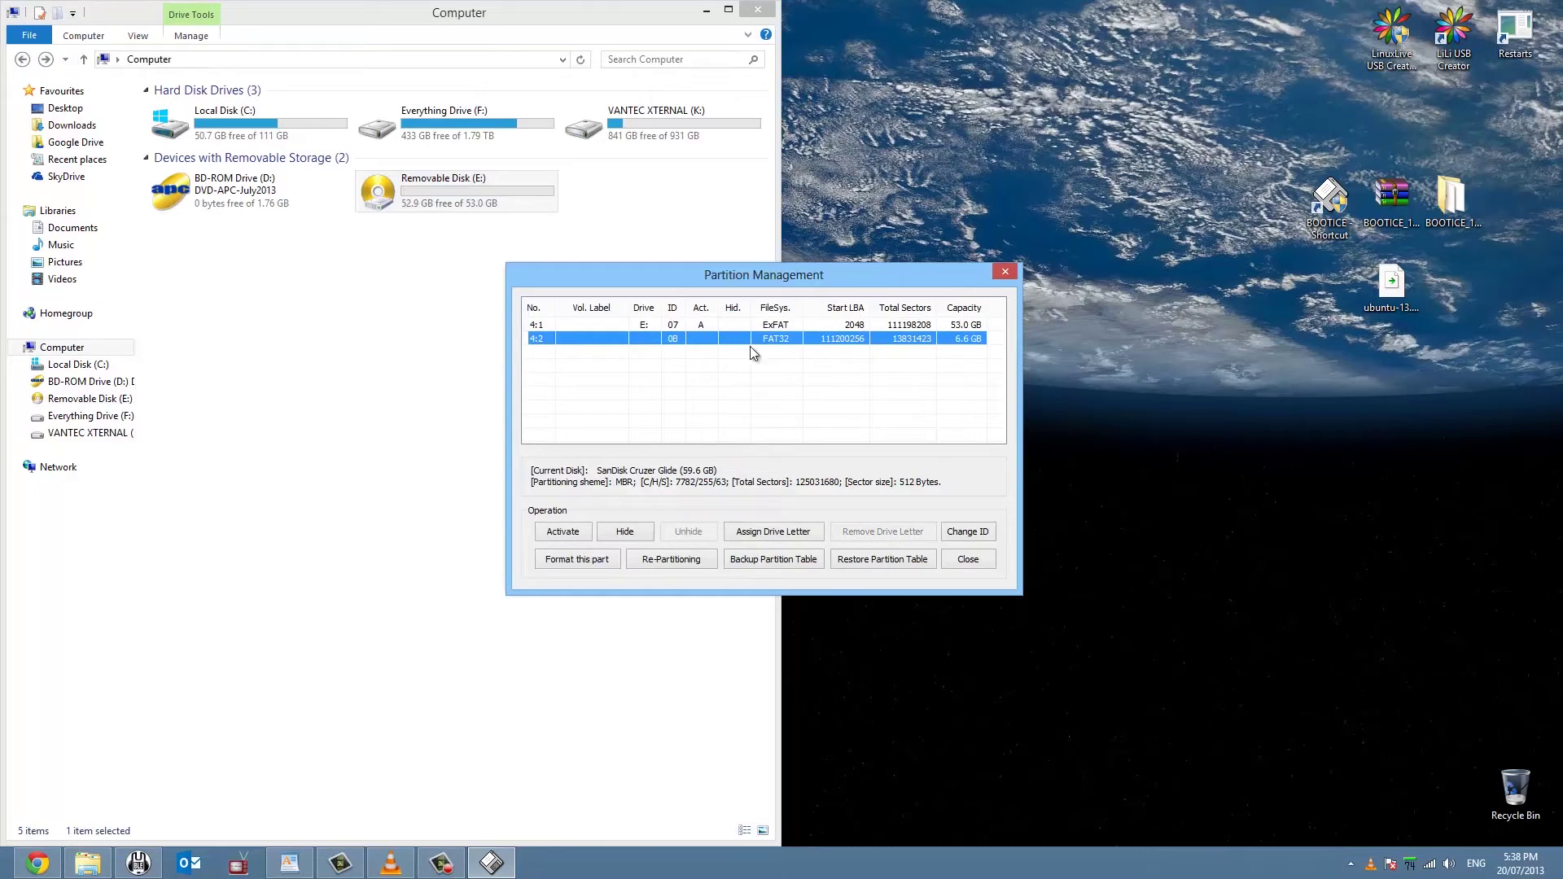
{"action": "left_click", "coordinate": [778, 531]}
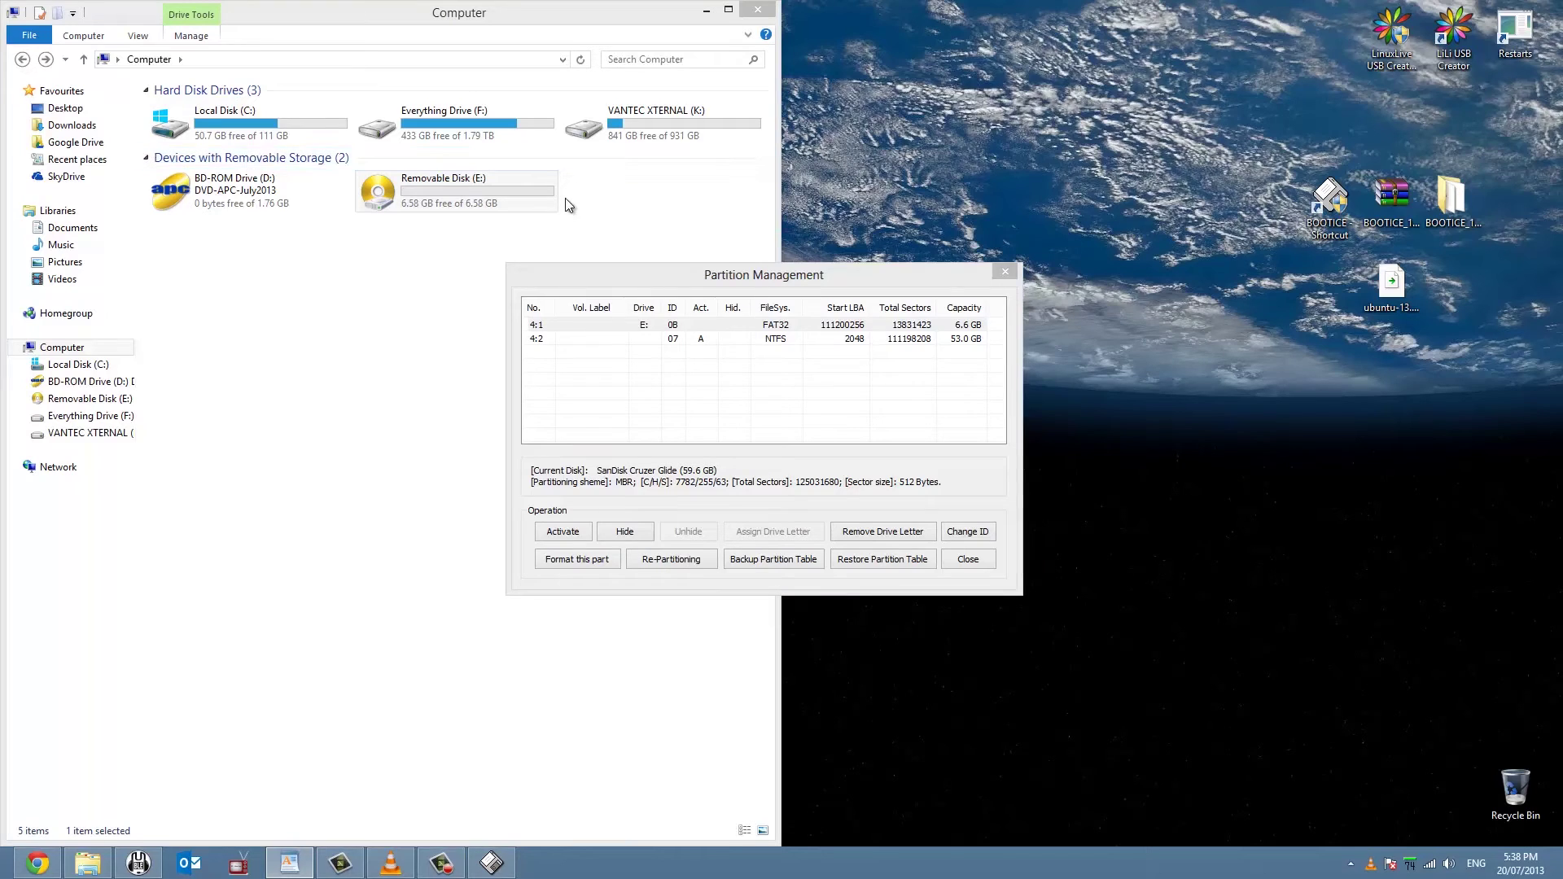
{"action": "right_click", "coordinate": [474, 179]}
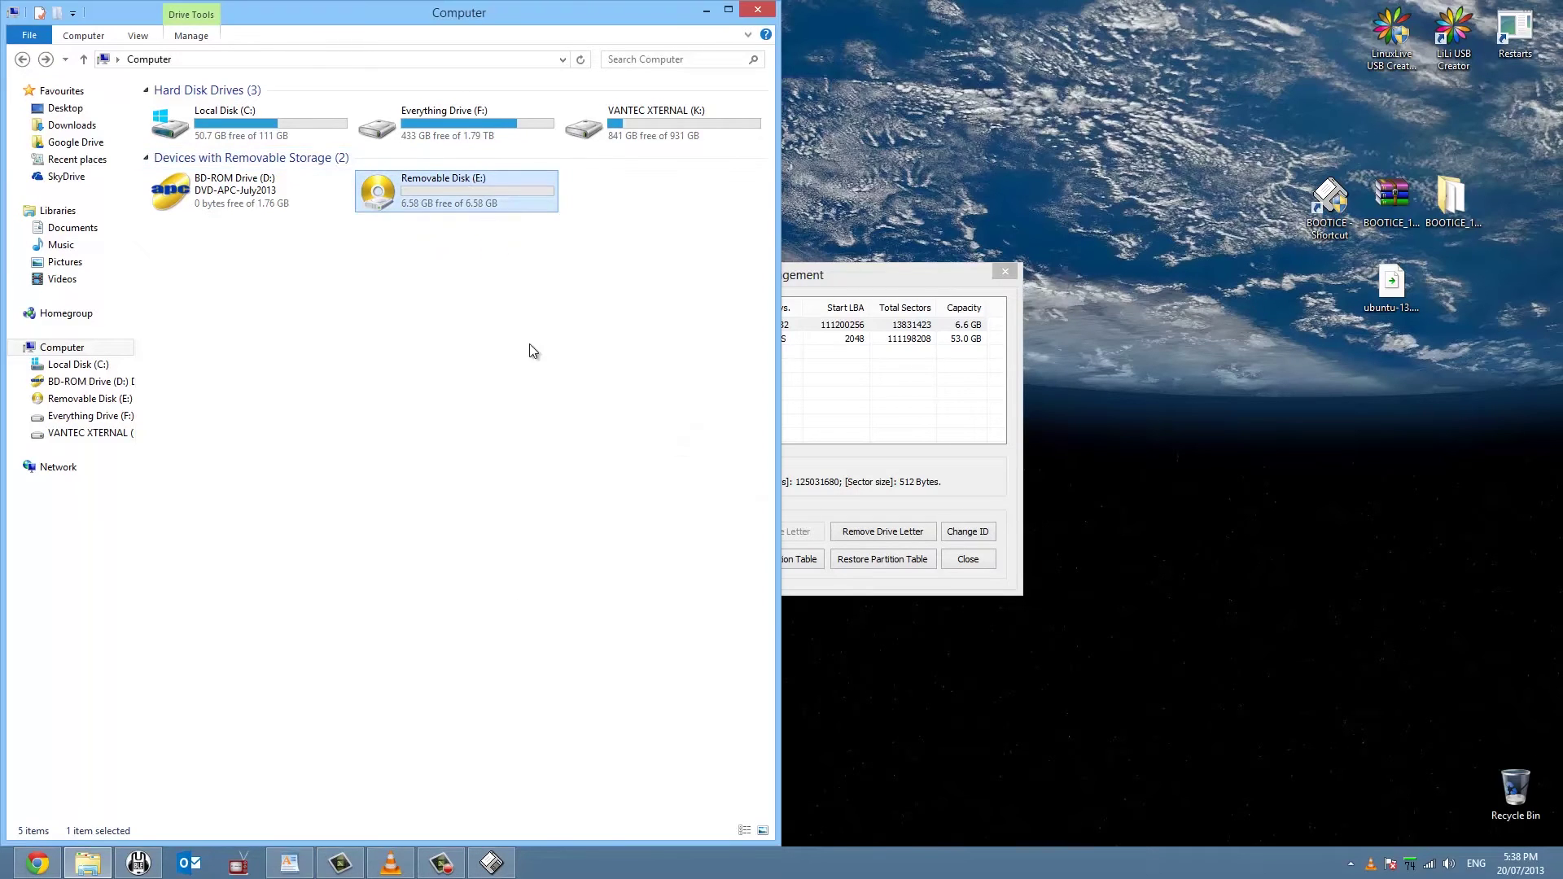
Format drive E: with volume label 'linux' and confirm erasing it
{"action": "left_click", "coordinate": [519, 420]}
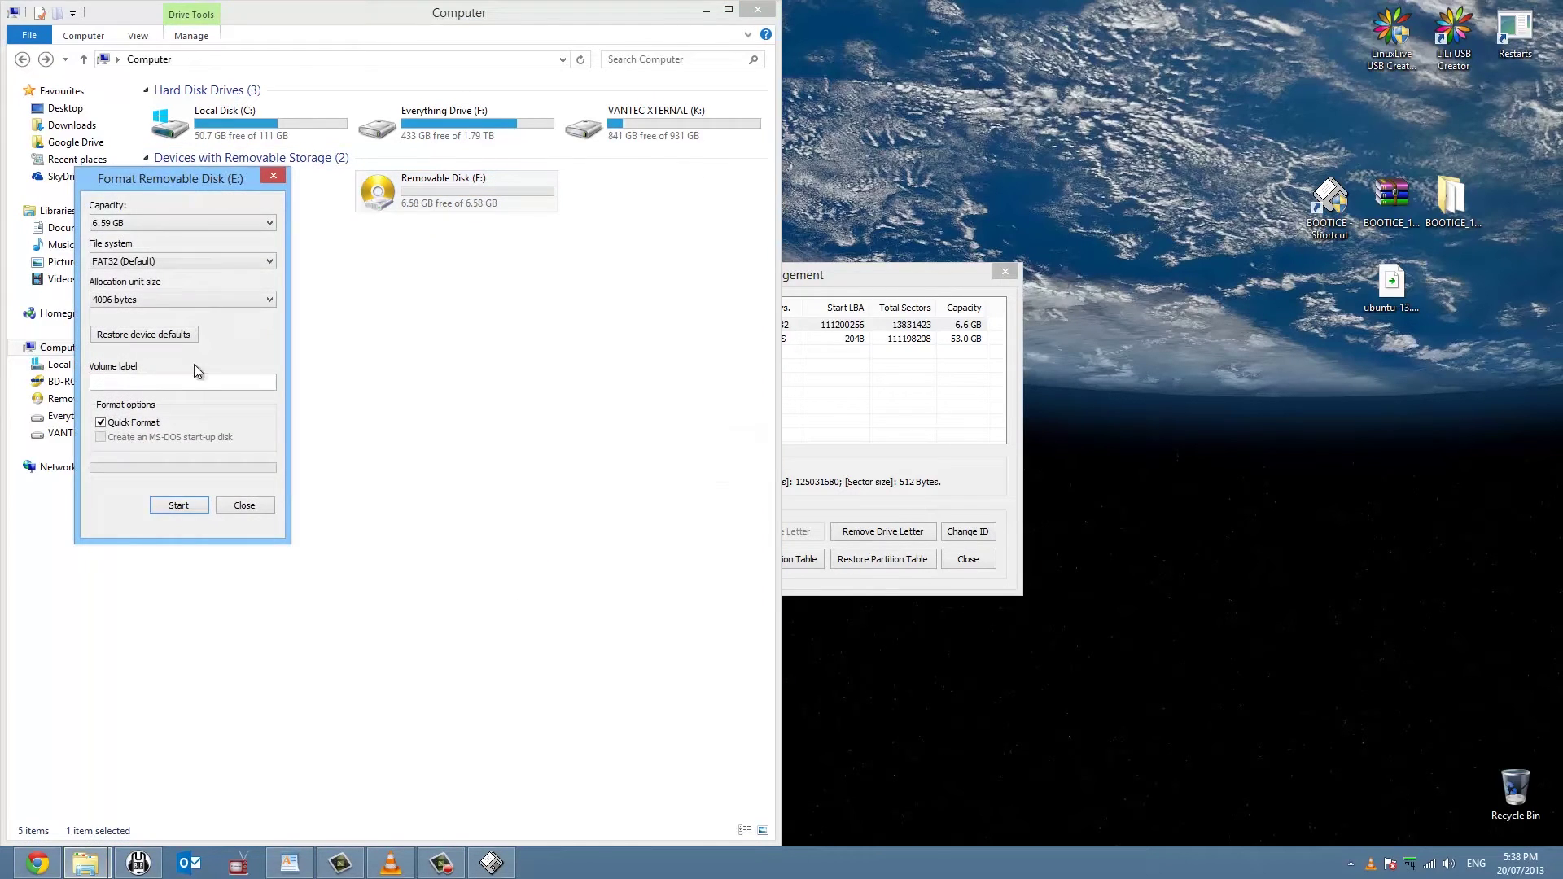
{"action": "left_click", "coordinate": [196, 380]}
{"action": "type", "text": "linux"}
{"action": "left_click", "coordinate": [180, 504]}
{"action": "left_click", "coordinate": [821, 432]}
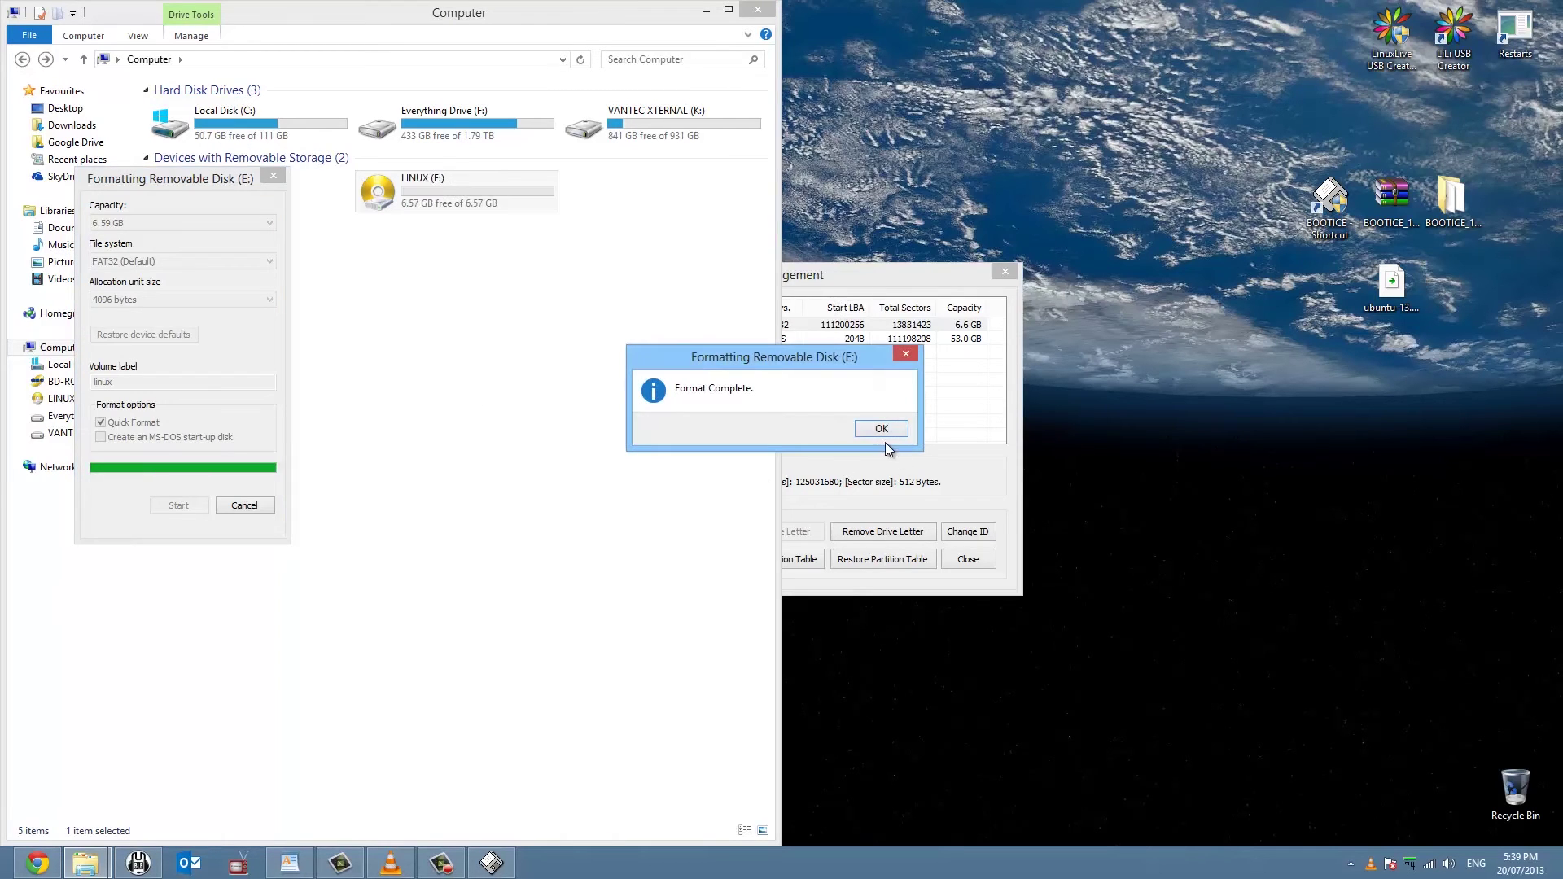
{"action": "left_click", "coordinate": [876, 426]}
Launch LinuxLive USB Creator, target E: LINUX (FAT32, 6.6 GB), and choose an ISO source
{"action": "left_click", "coordinate": [277, 176]}
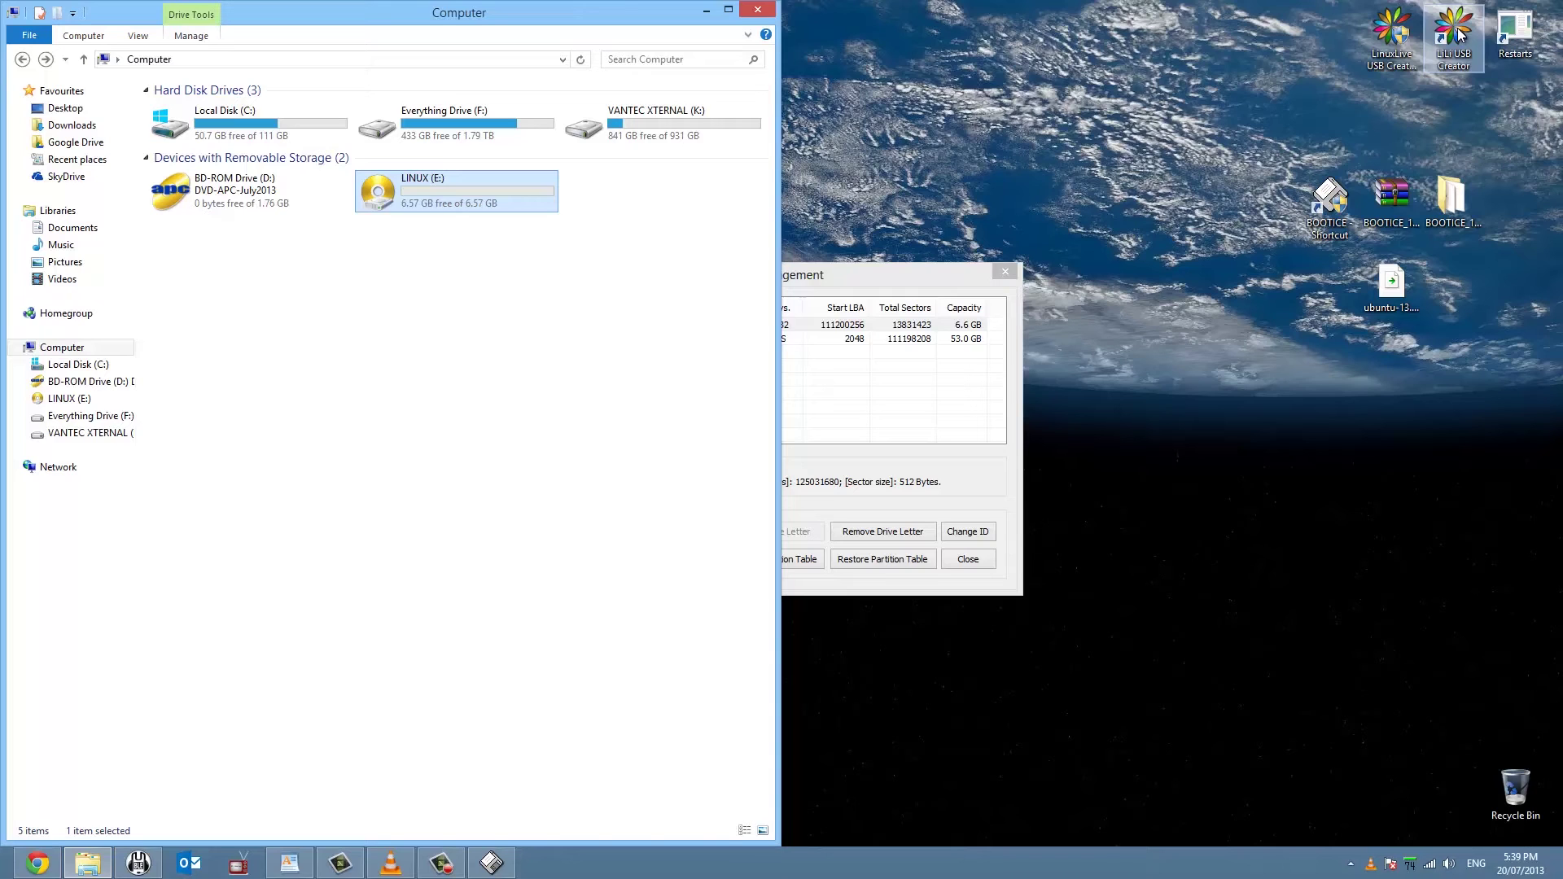
{"action": "left_click", "coordinate": [1457, 34]}
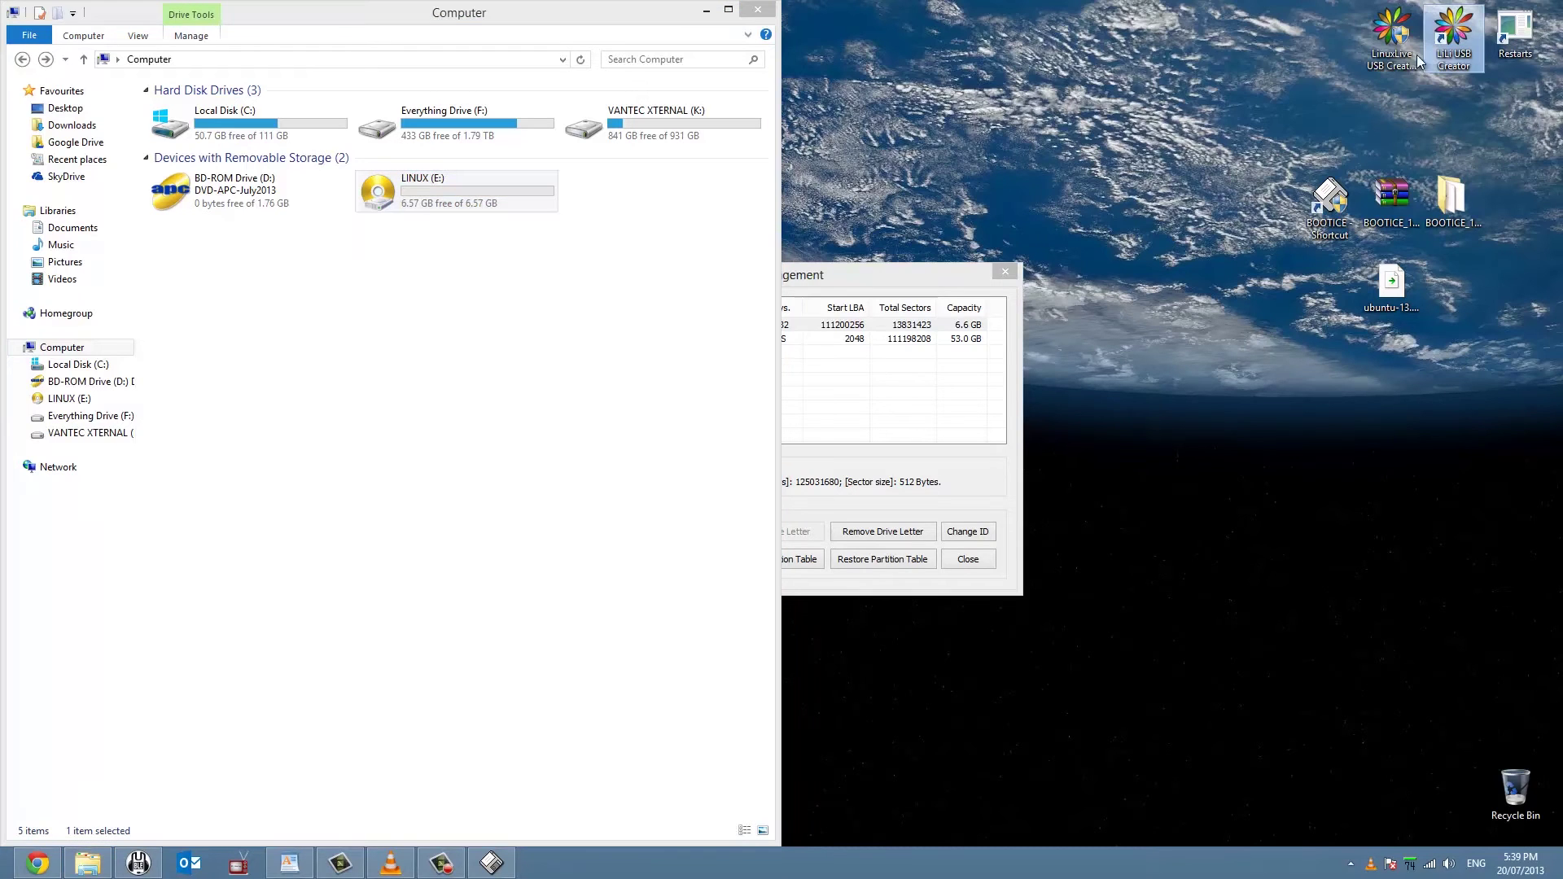
{"action": "double_click", "coordinate": [1456, 41]}
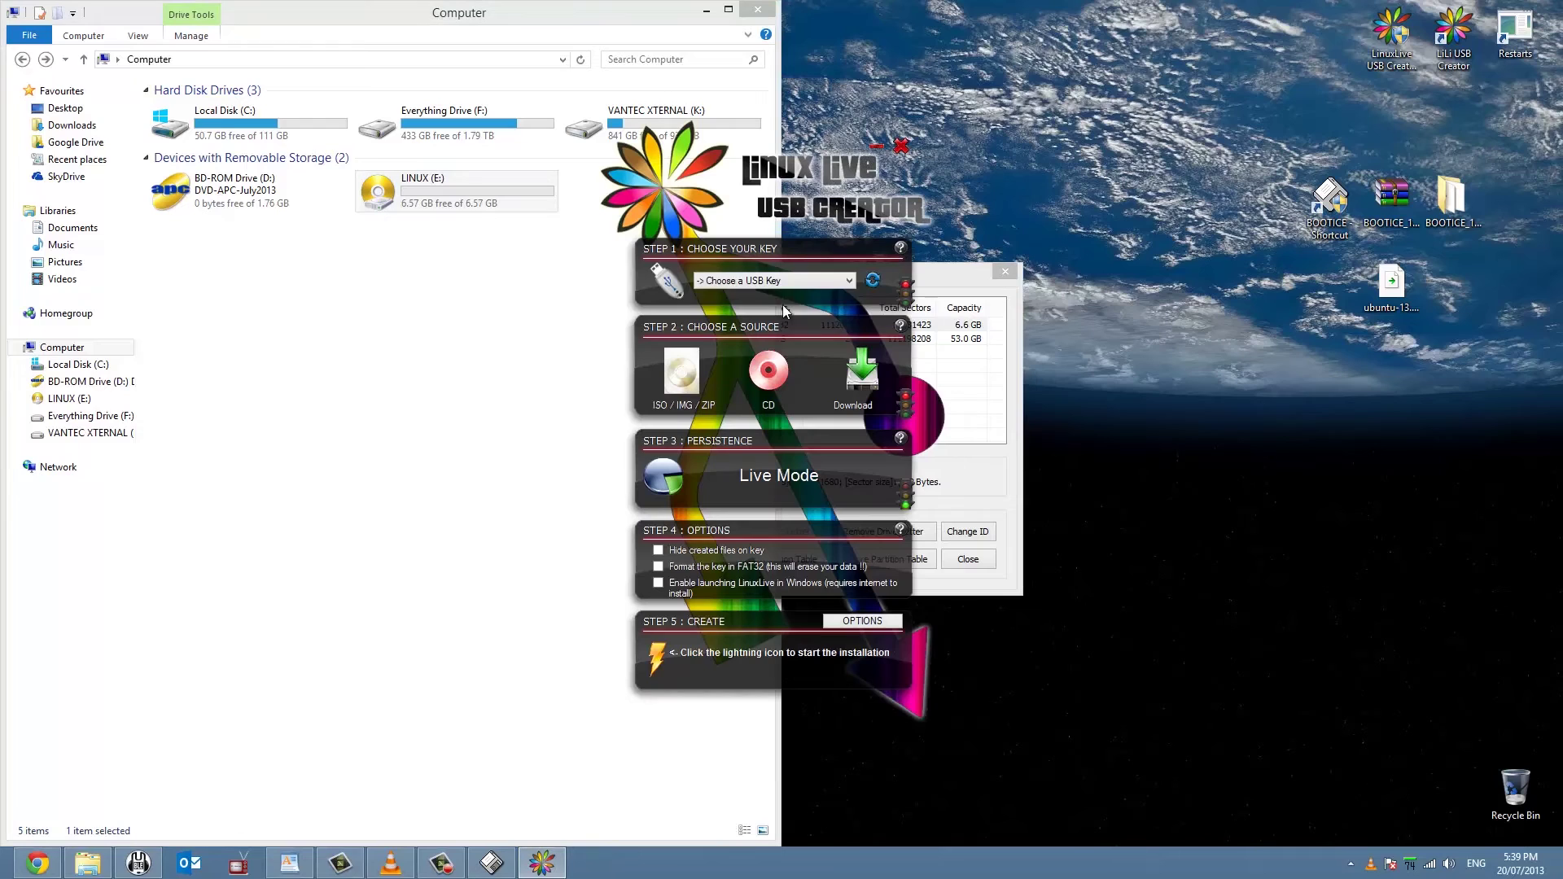
{"action": "left_click", "coordinate": [850, 281]}
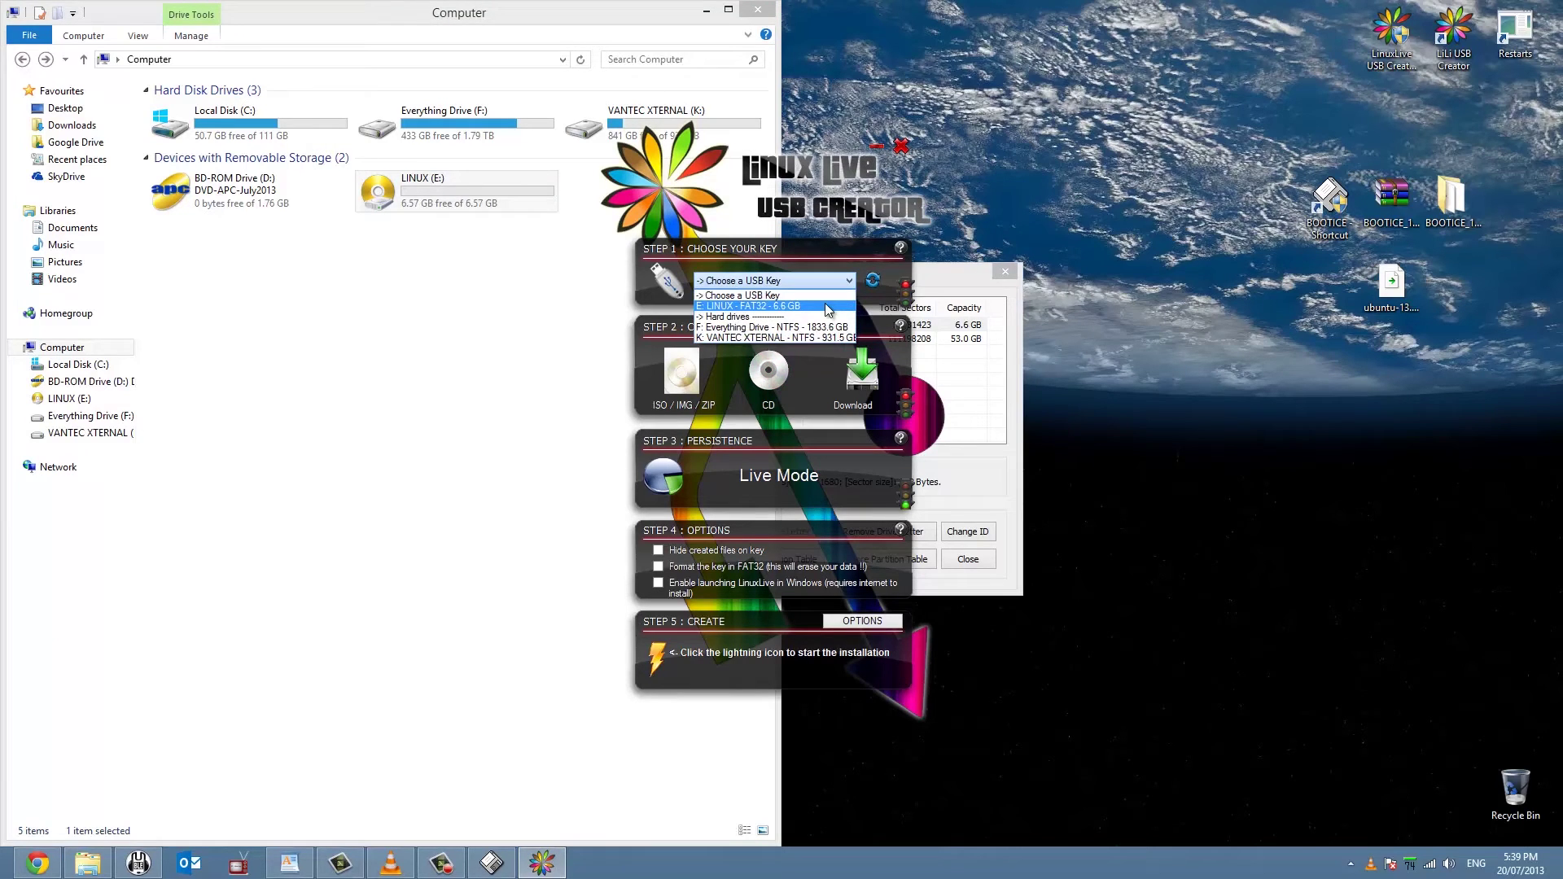
{"action": "left_click", "coordinate": [431, 194]}
{"action": "left_click", "coordinate": [753, 281]}
{"action": "left_click", "coordinate": [767, 307]}
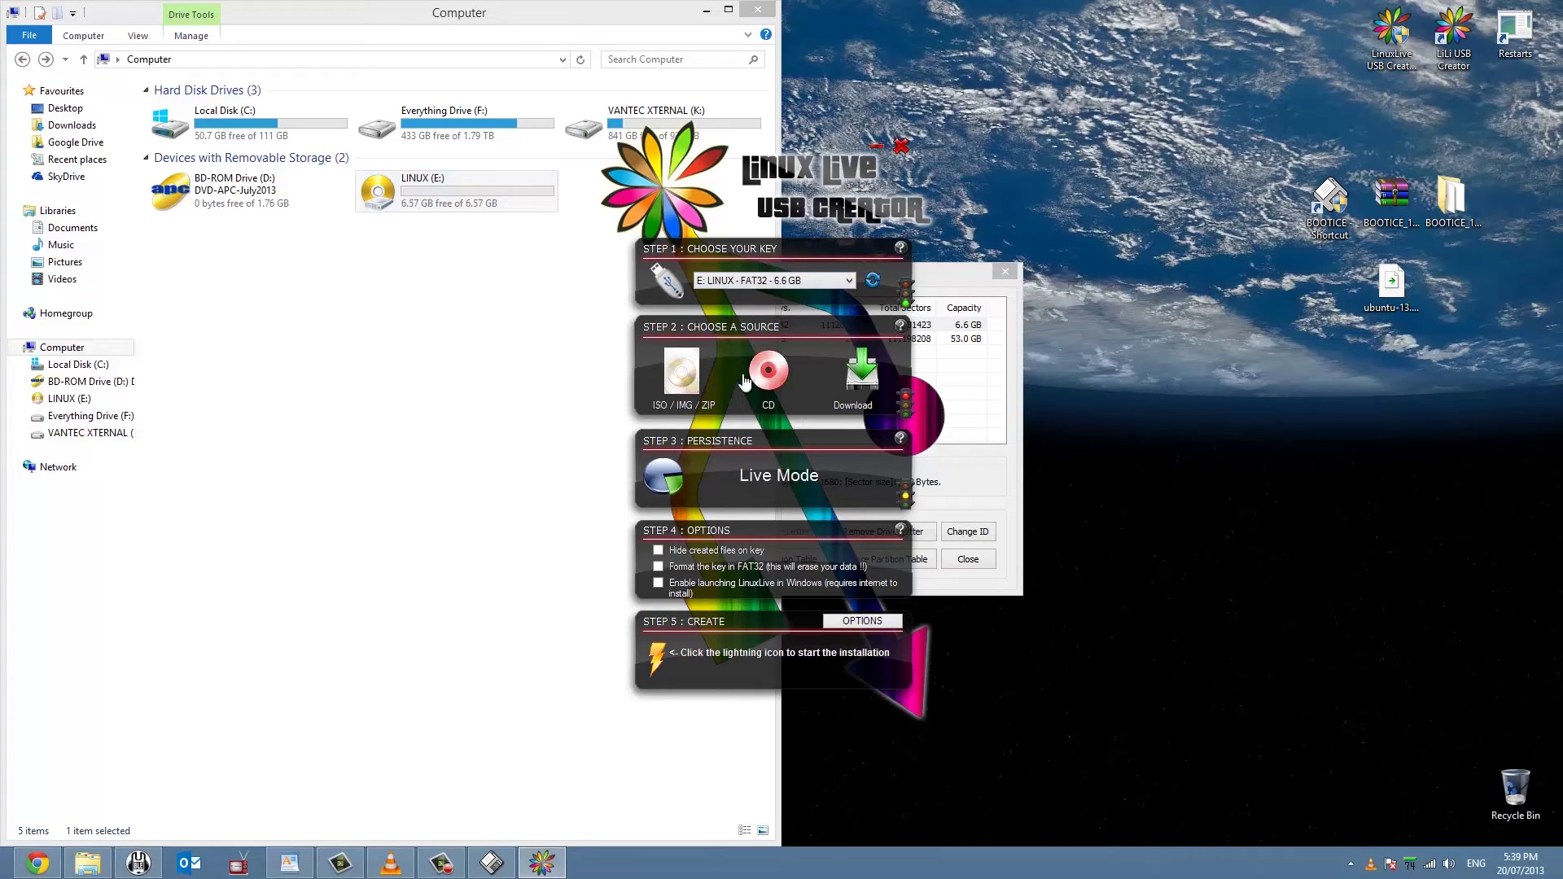
{"action": "left_click", "coordinate": [682, 373]}
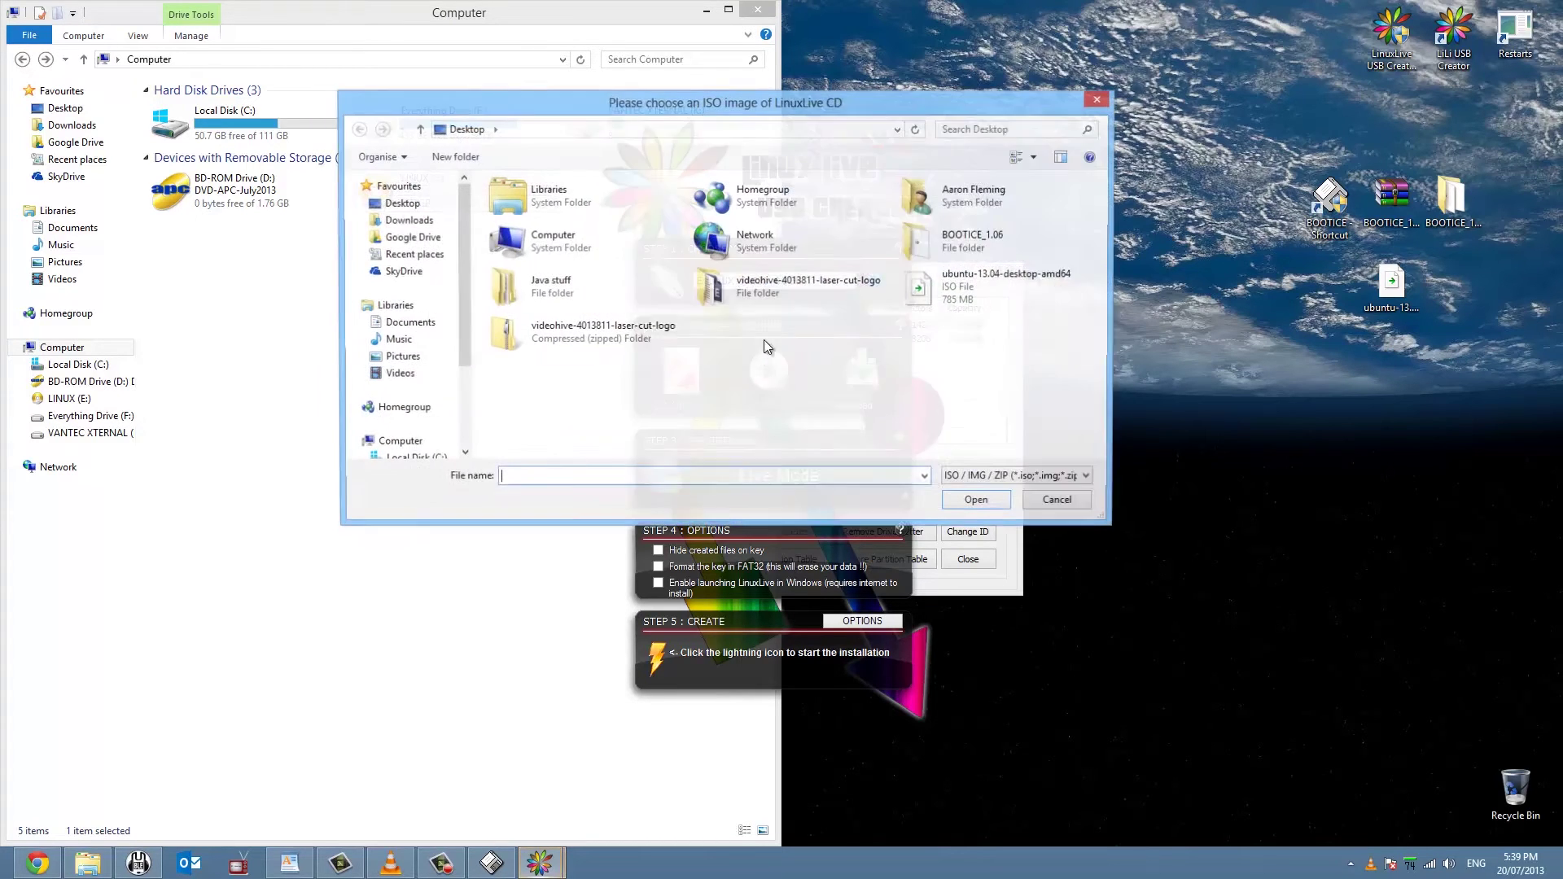
Use the ubuntu-13.04-desktop-amd64 ISO with 4090 MB persistence and start creating the key
{"action": "double_click", "coordinate": [977, 293]}
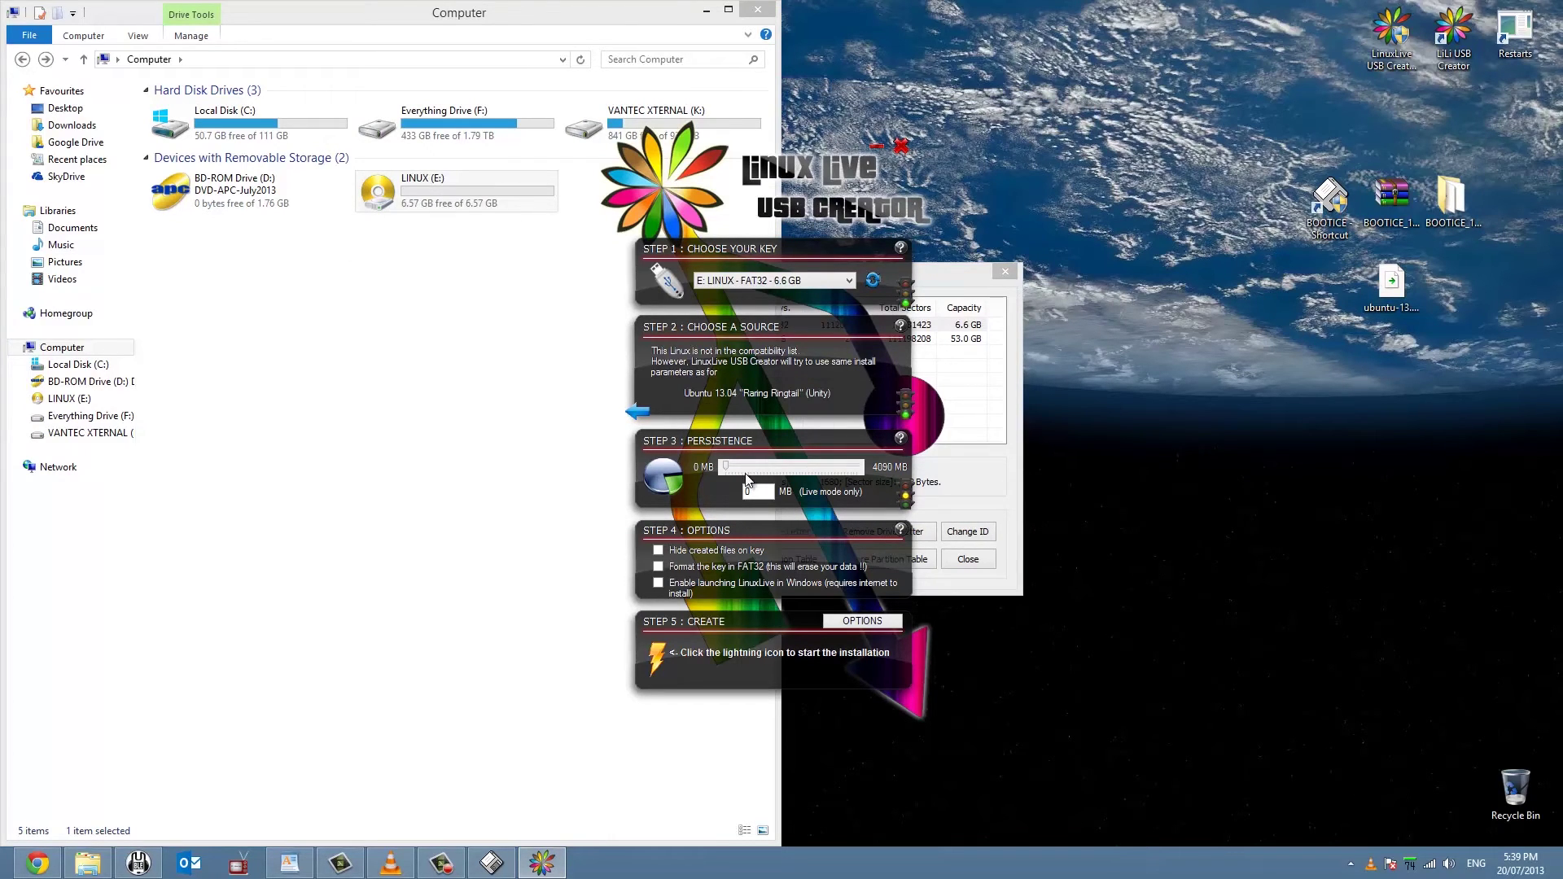
{"action": "left_click_drag", "start_coordinate": [757, 470], "coordinate": [967, 471]}
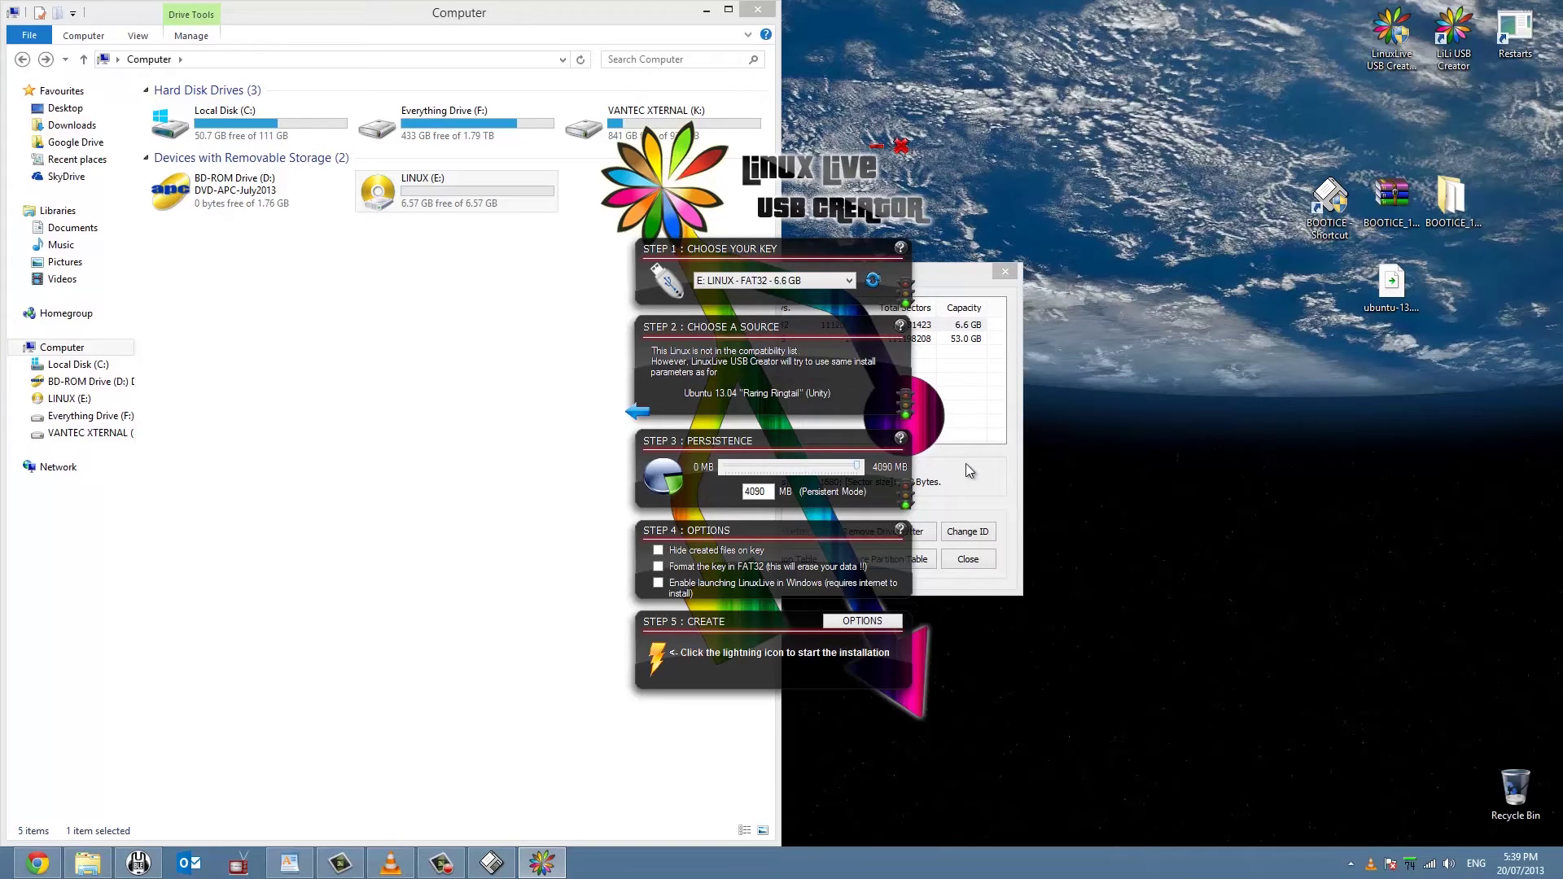
{"action": "left_click", "coordinate": [659, 659]}
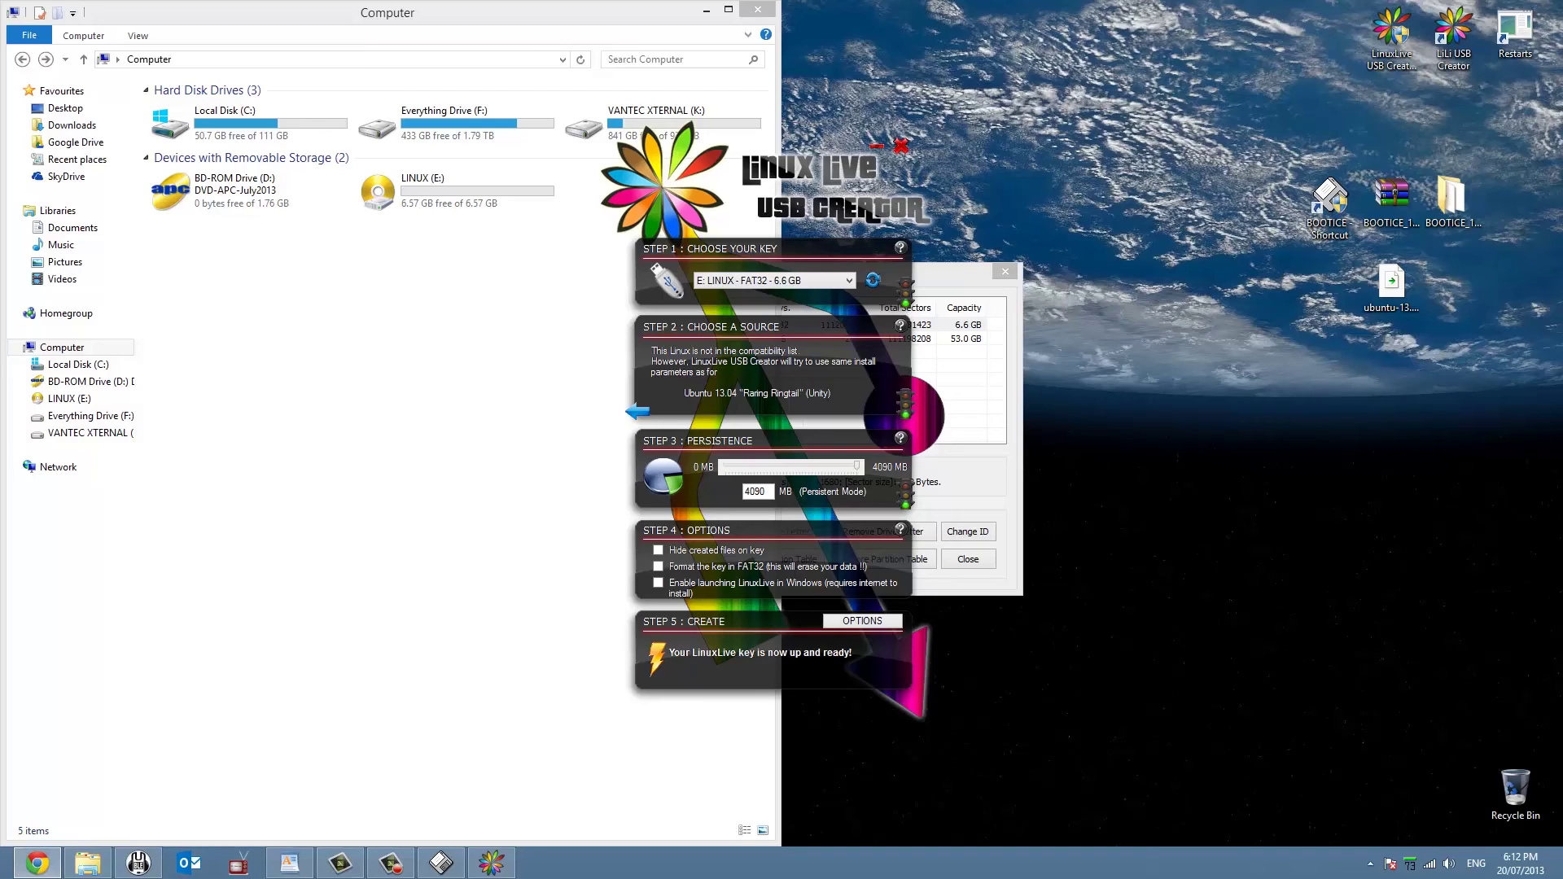
Close LinuxLive USB Creator and the drive list window
{"action": "left_click", "coordinate": [220, 464]}
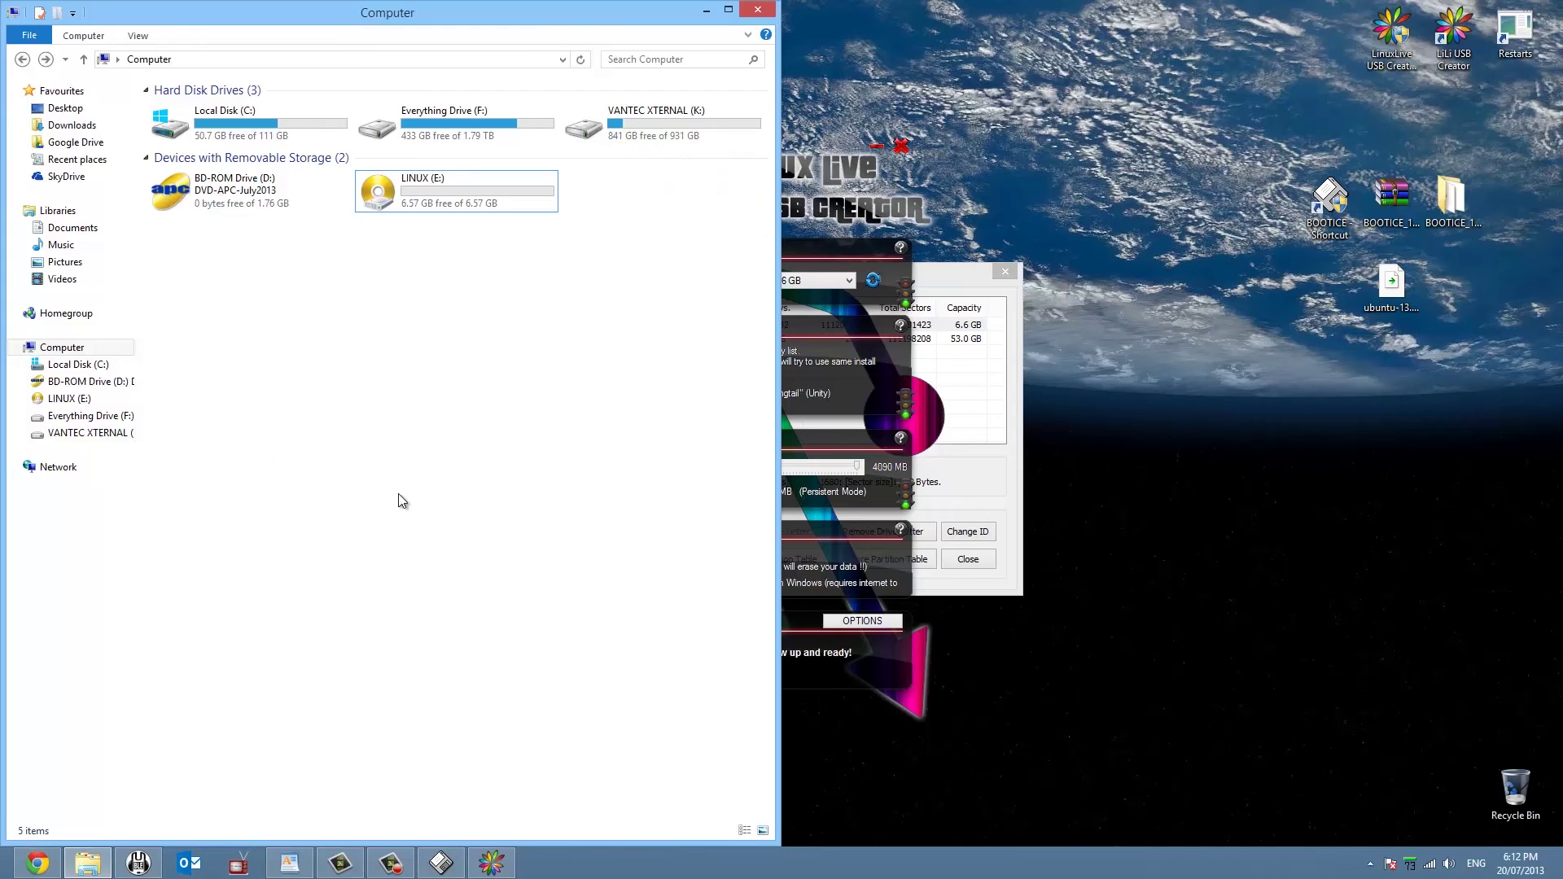
{"action": "left_click", "coordinate": [853, 251]}
{"action": "left_click", "coordinate": [367, 307]}
{"action": "left_click", "coordinate": [823, 241]}
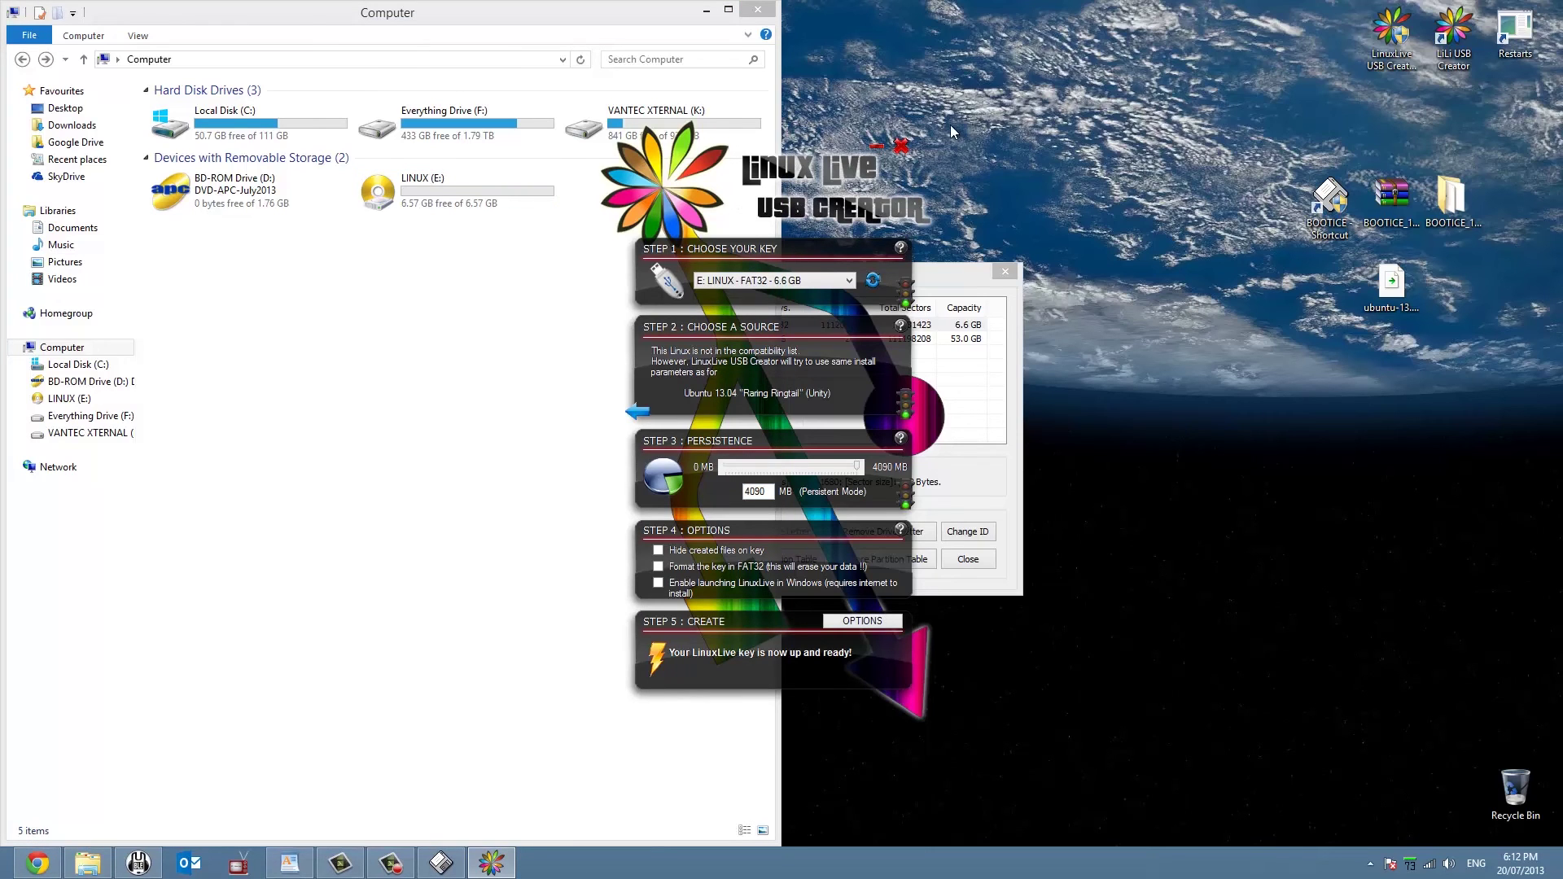
{"action": "left_click", "coordinate": [901, 145]}
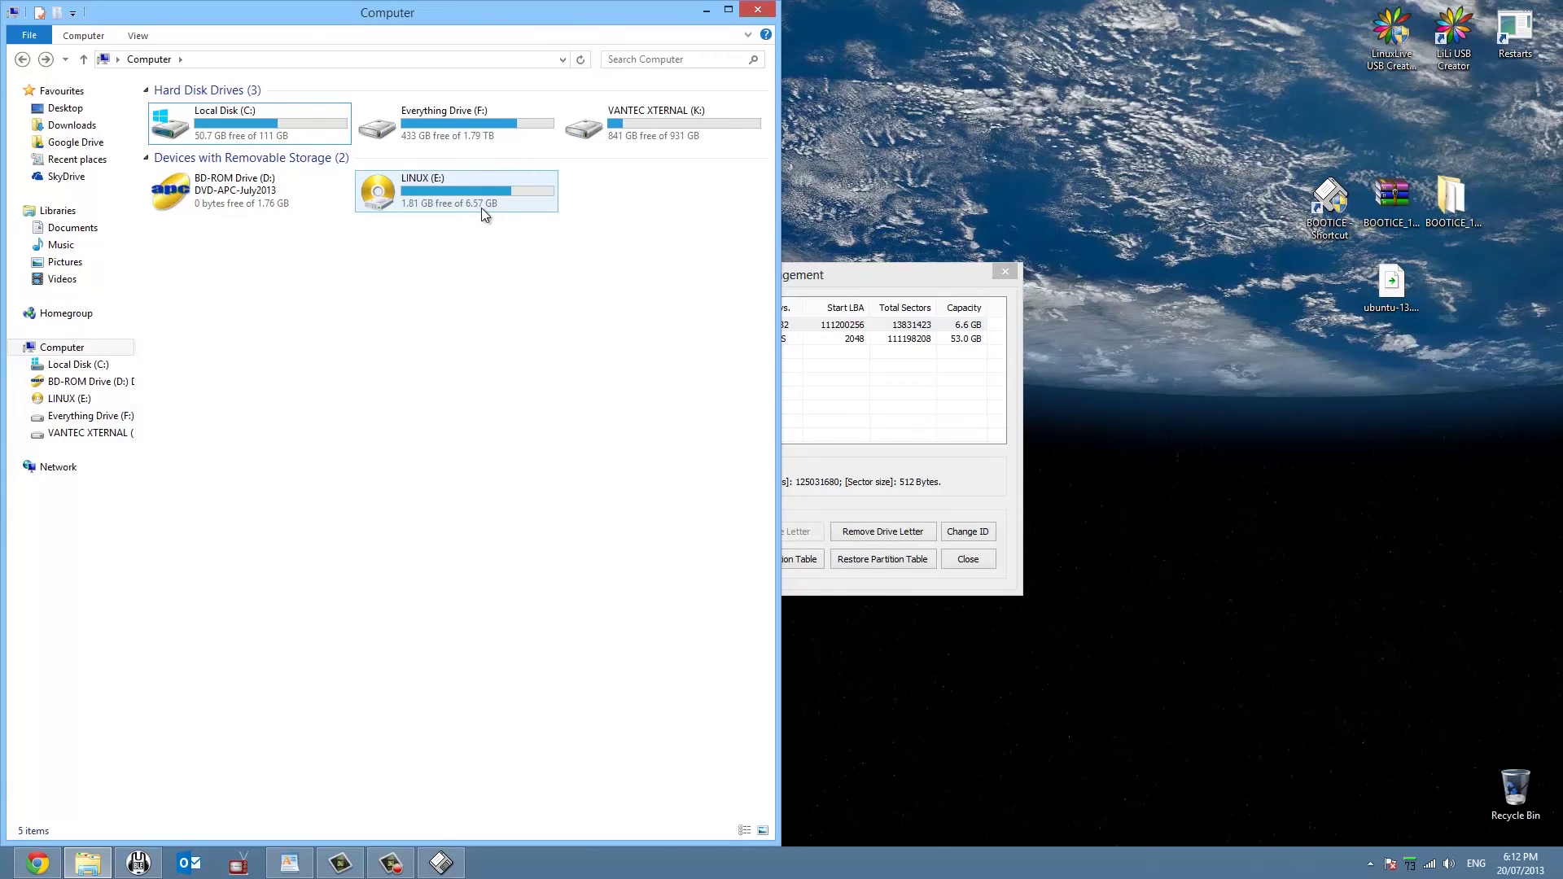
{"action": "left_click", "coordinate": [758, 10]}
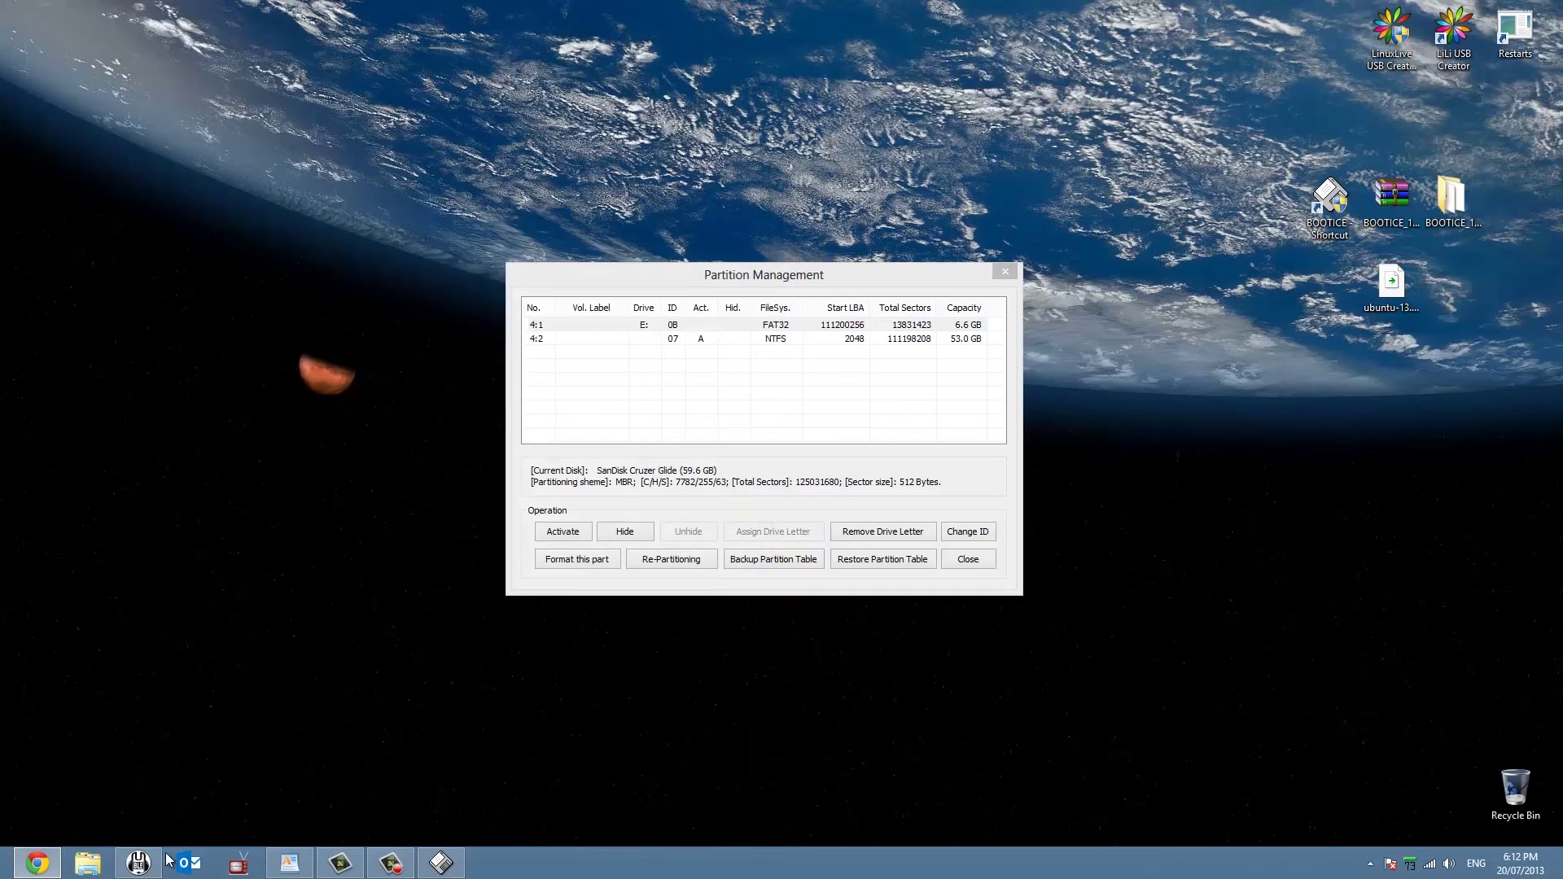
Reopen File Explorer on Computer, snap it to the left half, and bring BOOTICE forward
{"action": "right_click", "coordinate": [89, 865]}
{"action": "left_click", "coordinate": [107, 801]}
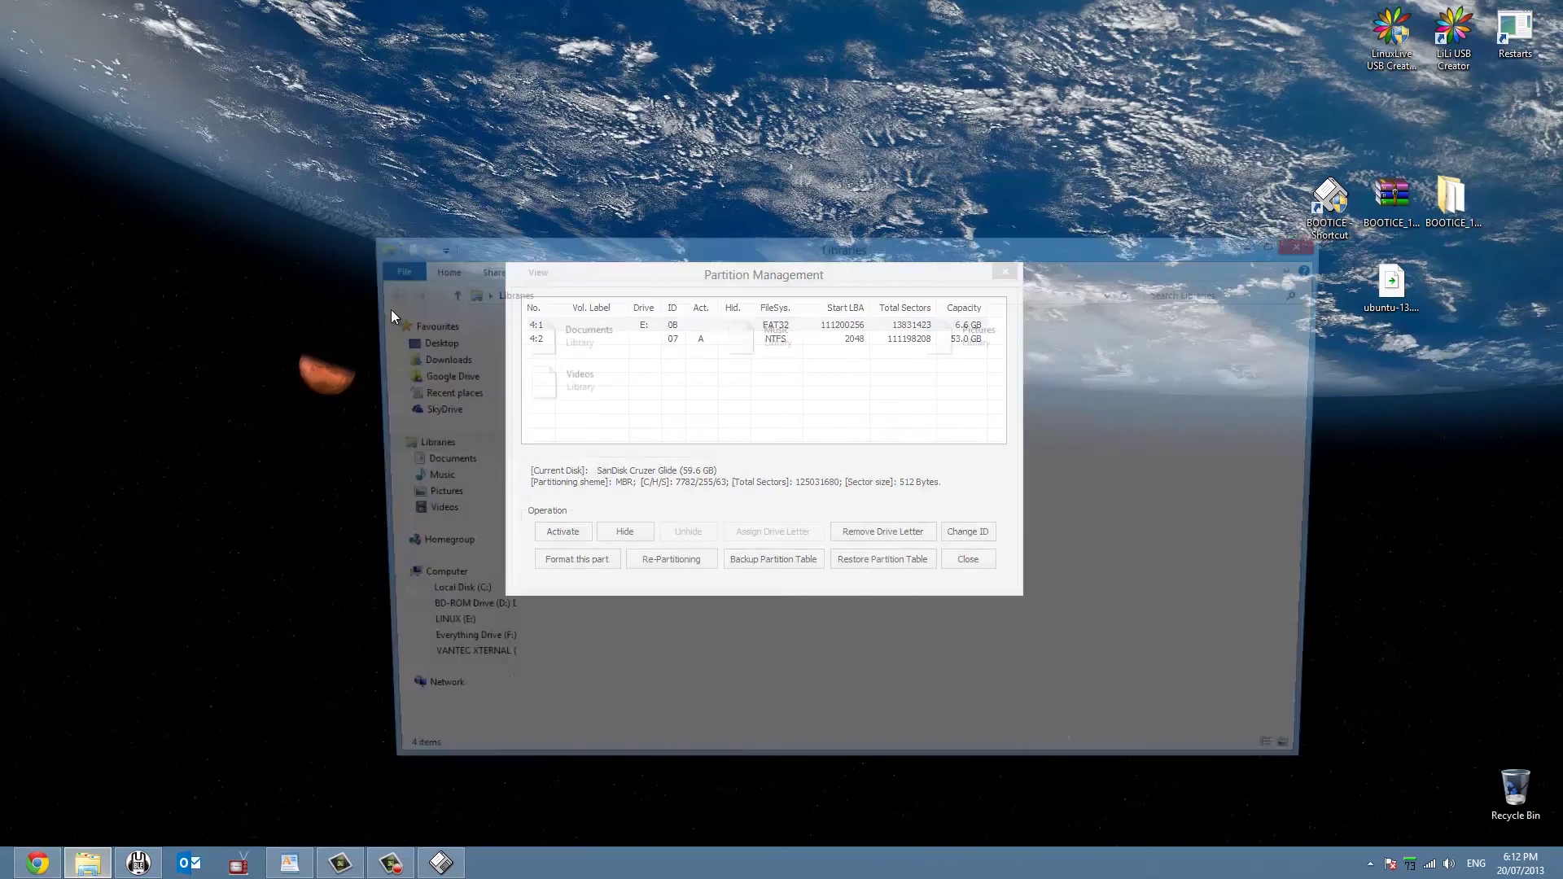
{"action": "left_click", "coordinate": [431, 582]}
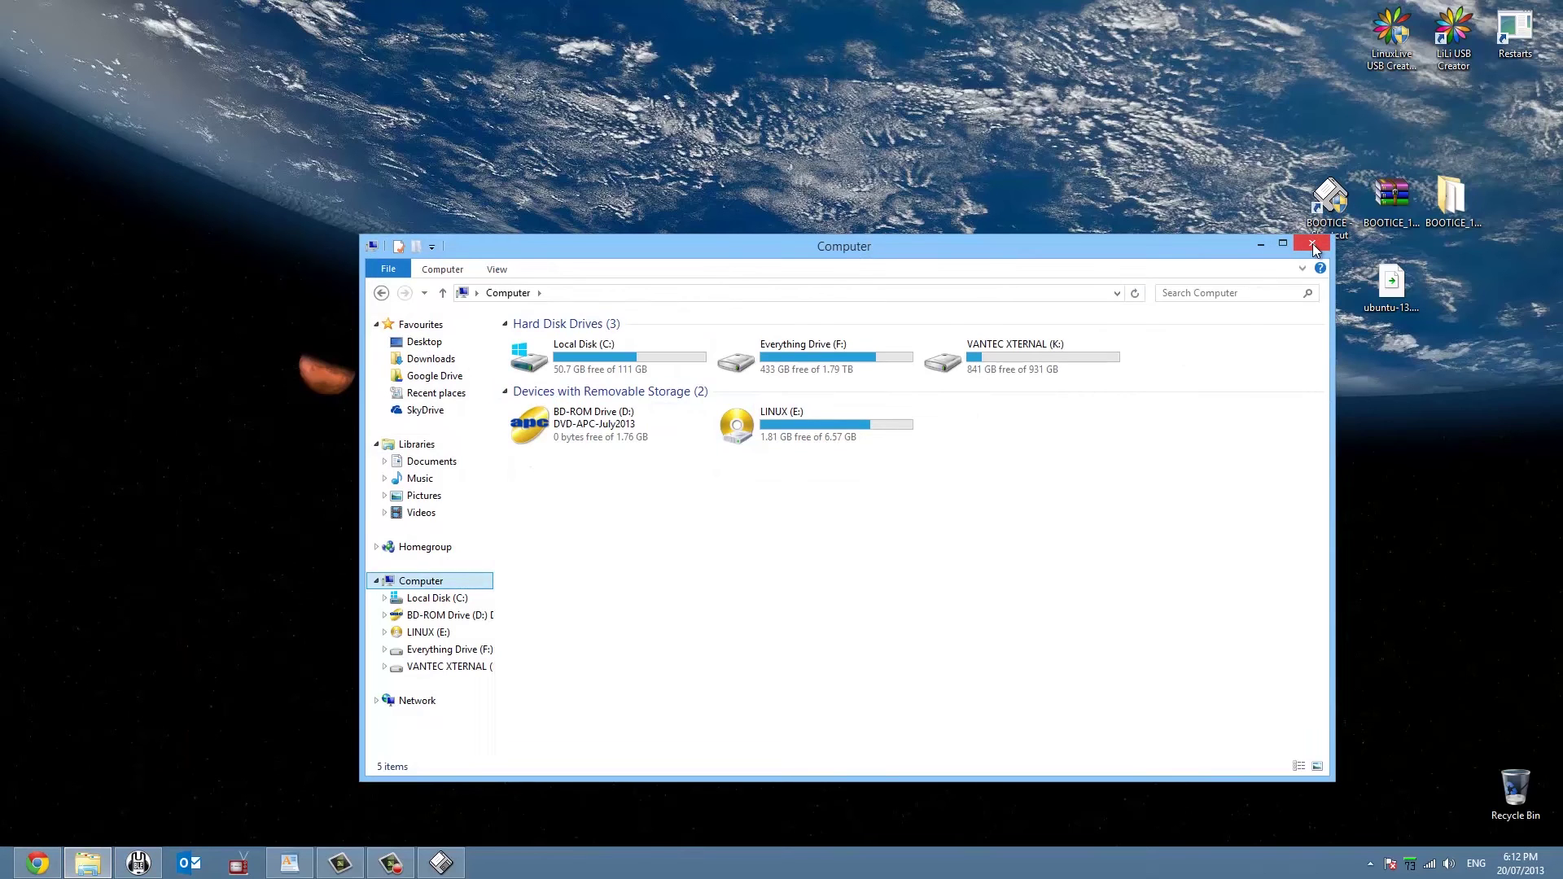
{"action": "left_click_drag", "start_coordinate": [1102, 246], "coordinate": [3, 82]}
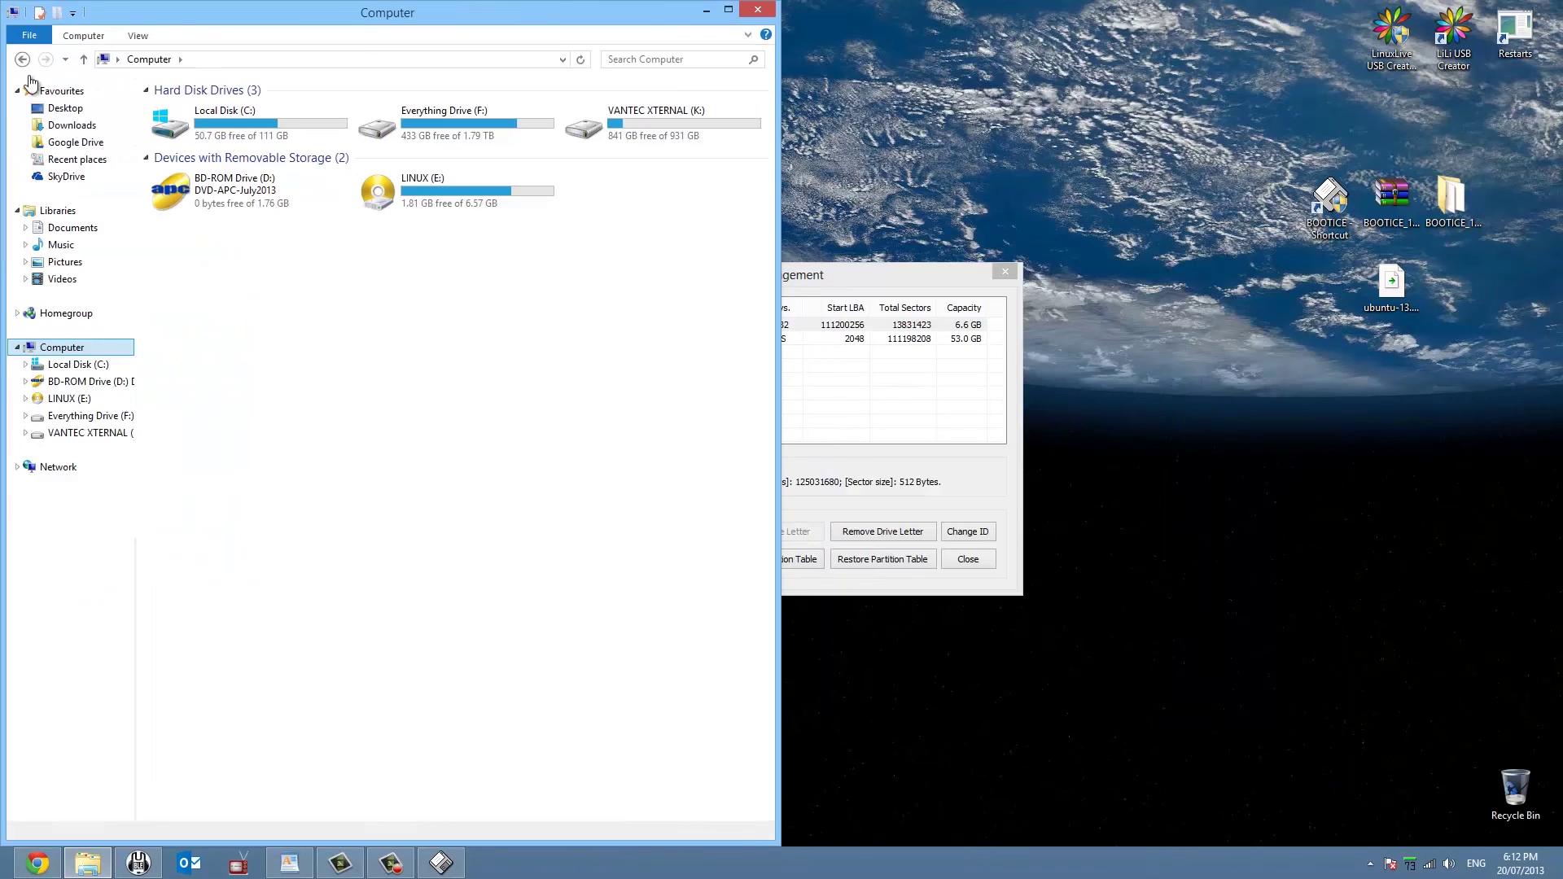
{"action": "left_click", "coordinate": [887, 276]}
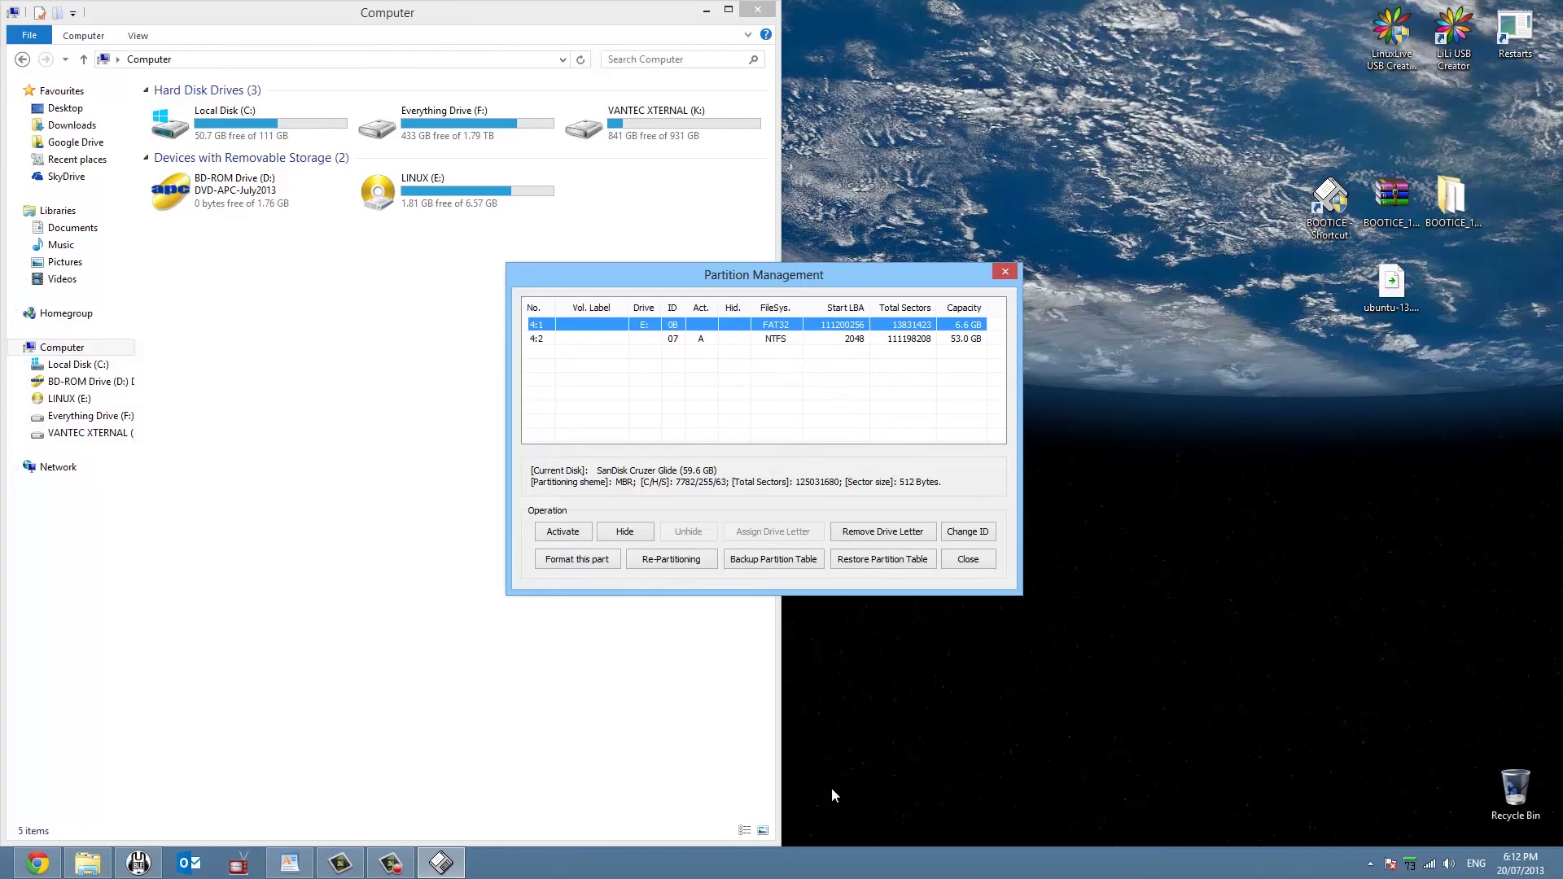
Assign drive letter E: to the 53 GB NTFS partition 4:2
{"action": "left_click", "coordinate": [289, 864]}
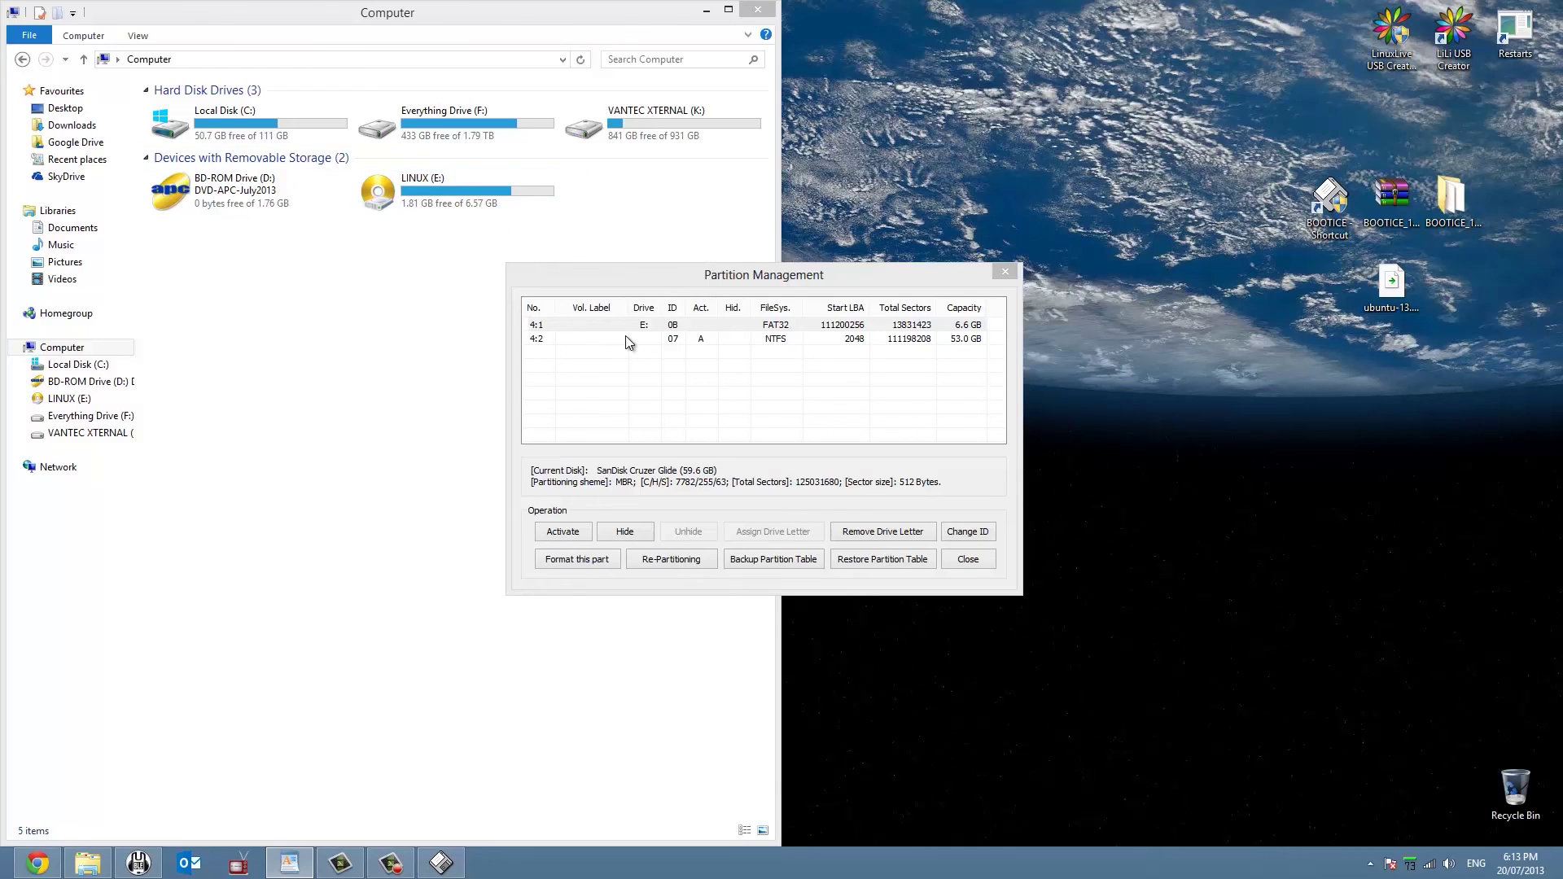
{"action": "left_click", "coordinate": [605, 340]}
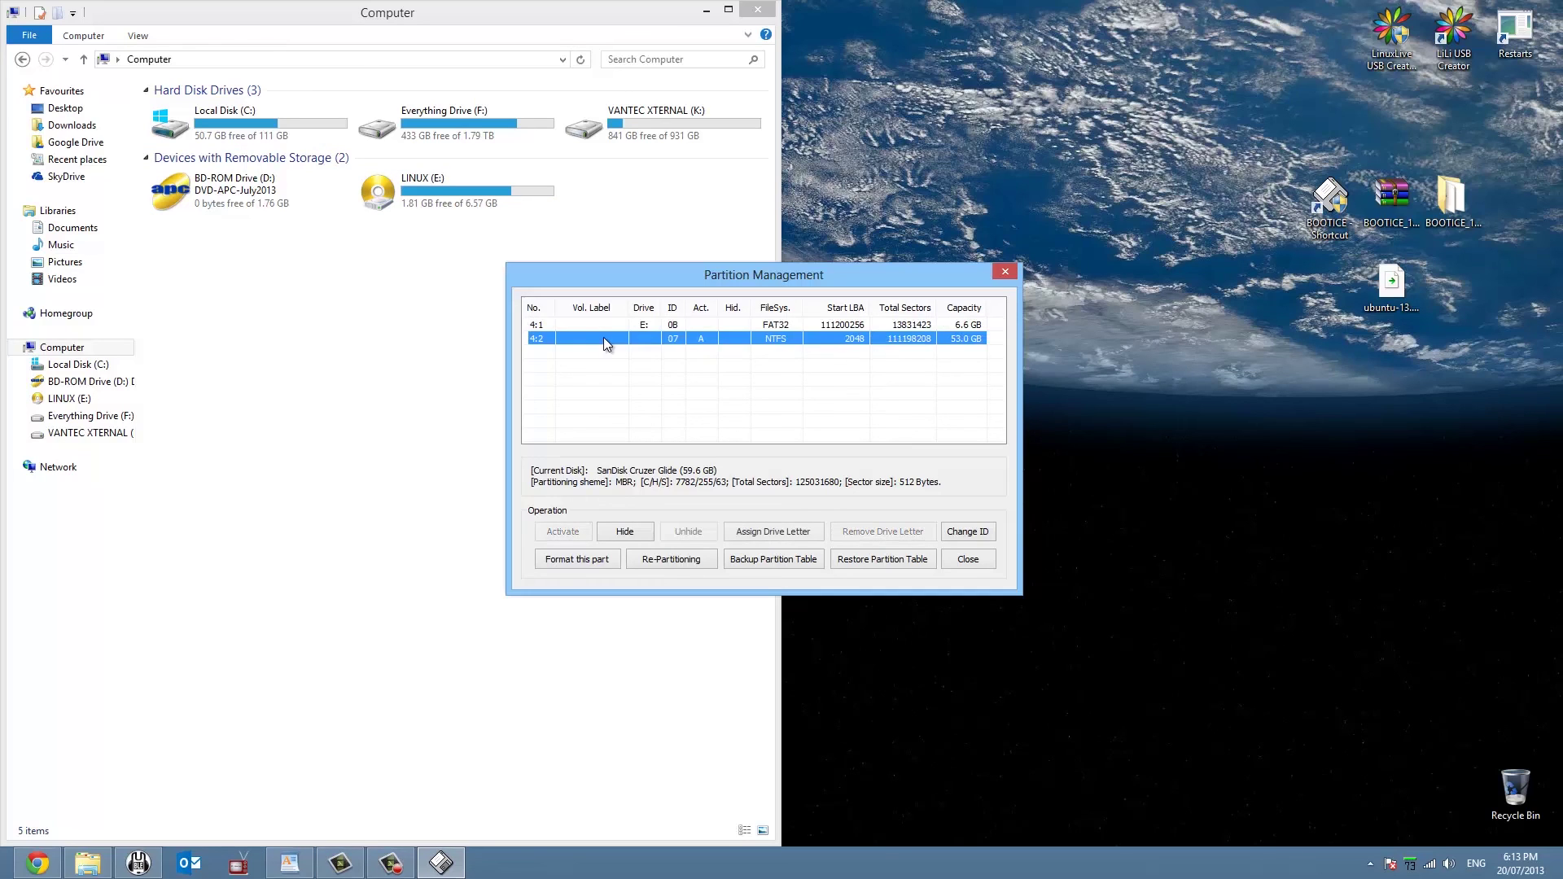
{"action": "left_click", "coordinate": [776, 532]}
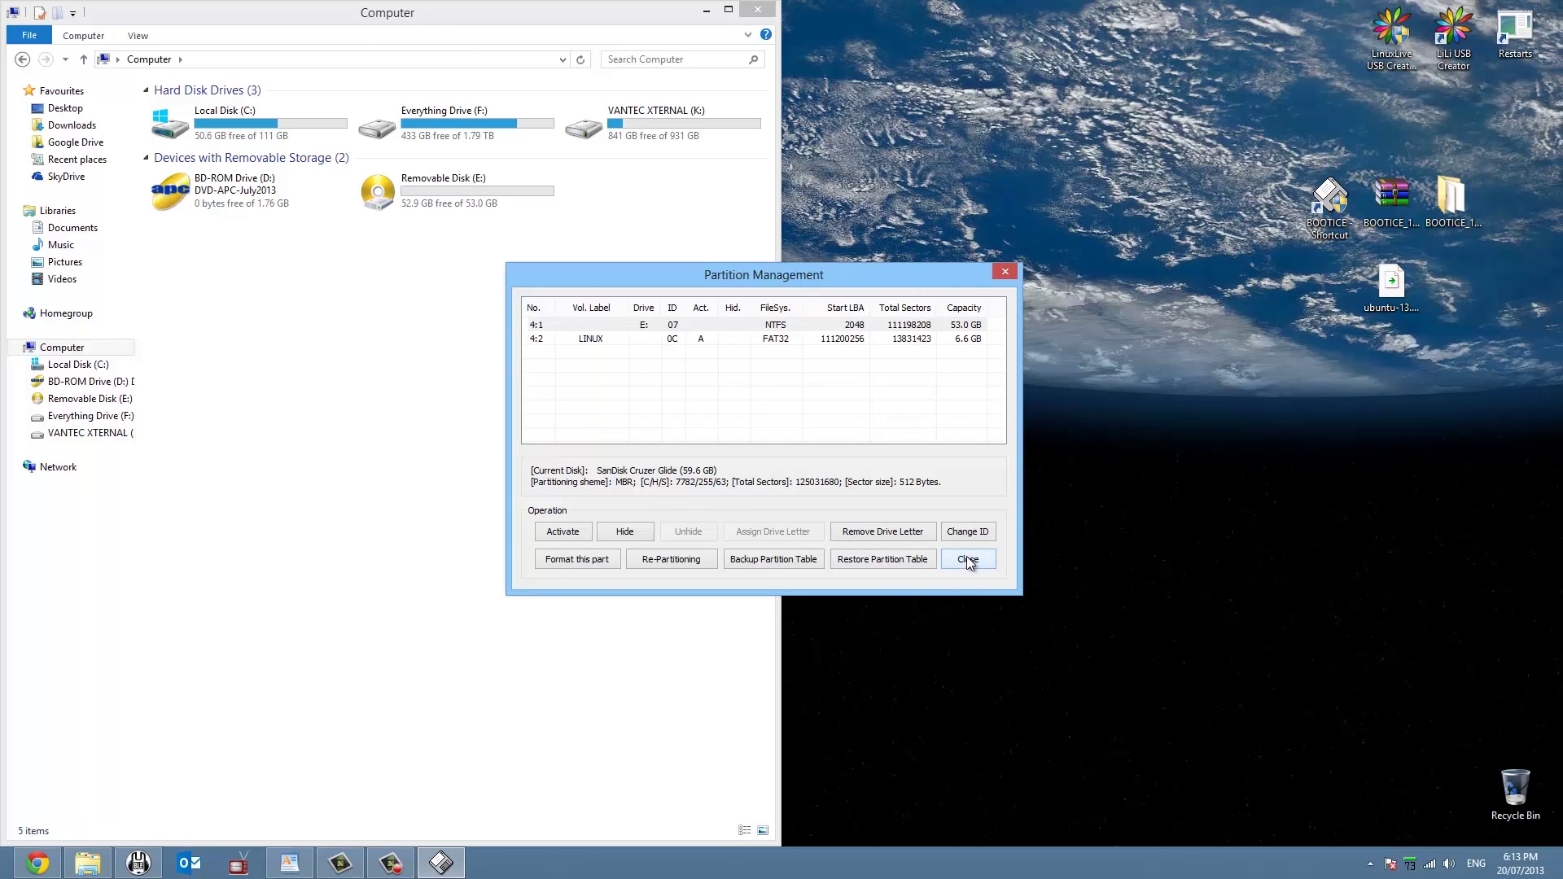
Check drive E:'s contents in Explorer, then close Partition Management
{"action": "double_click", "coordinate": [444, 178]}
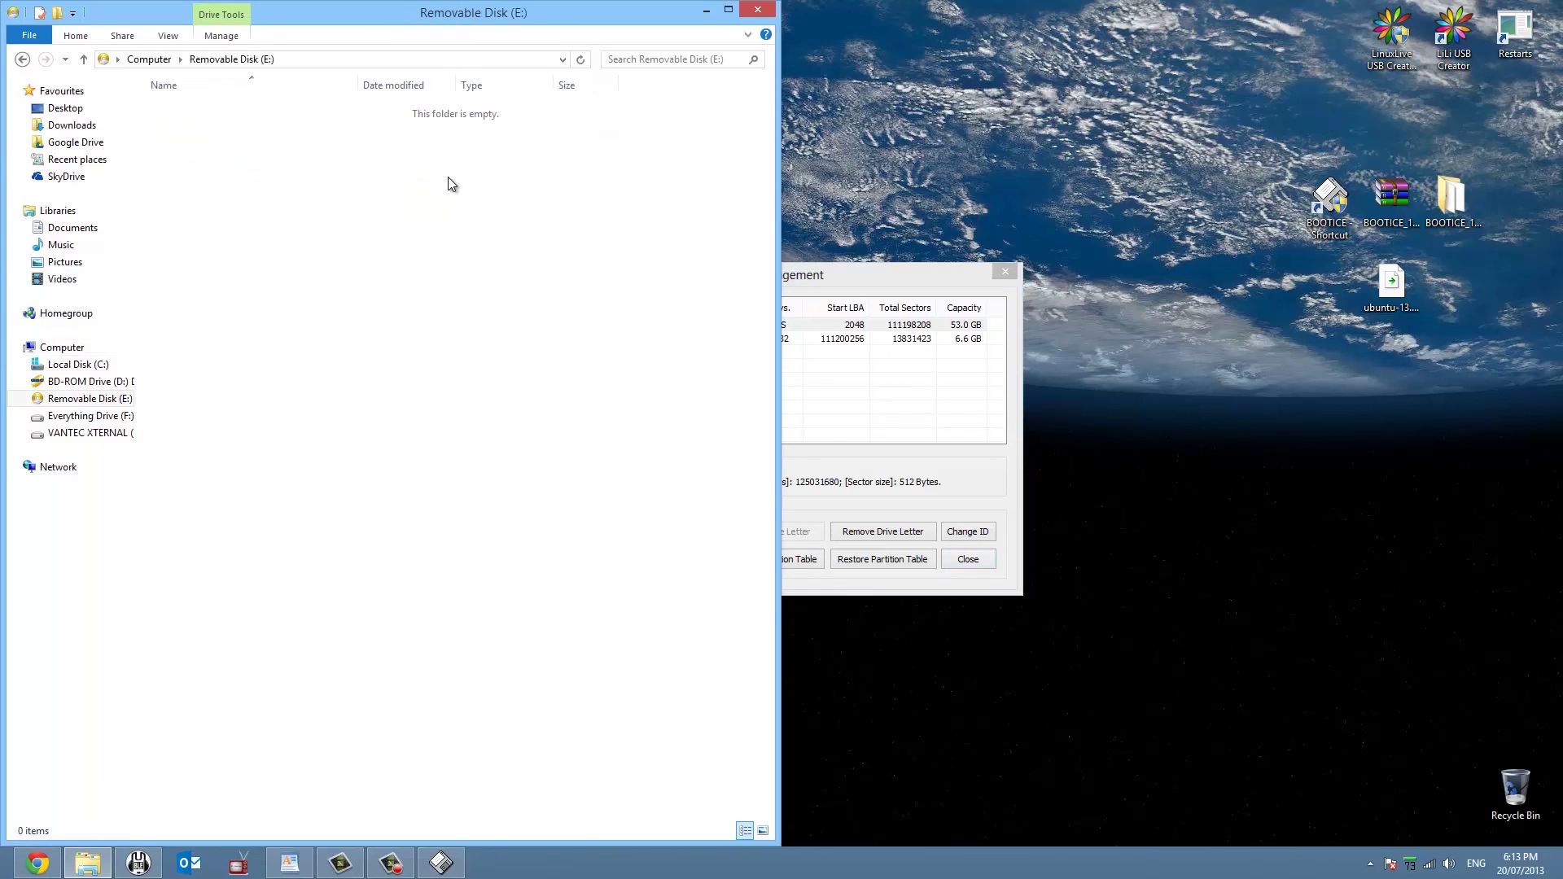
{"action": "left_click", "coordinate": [758, 10]}
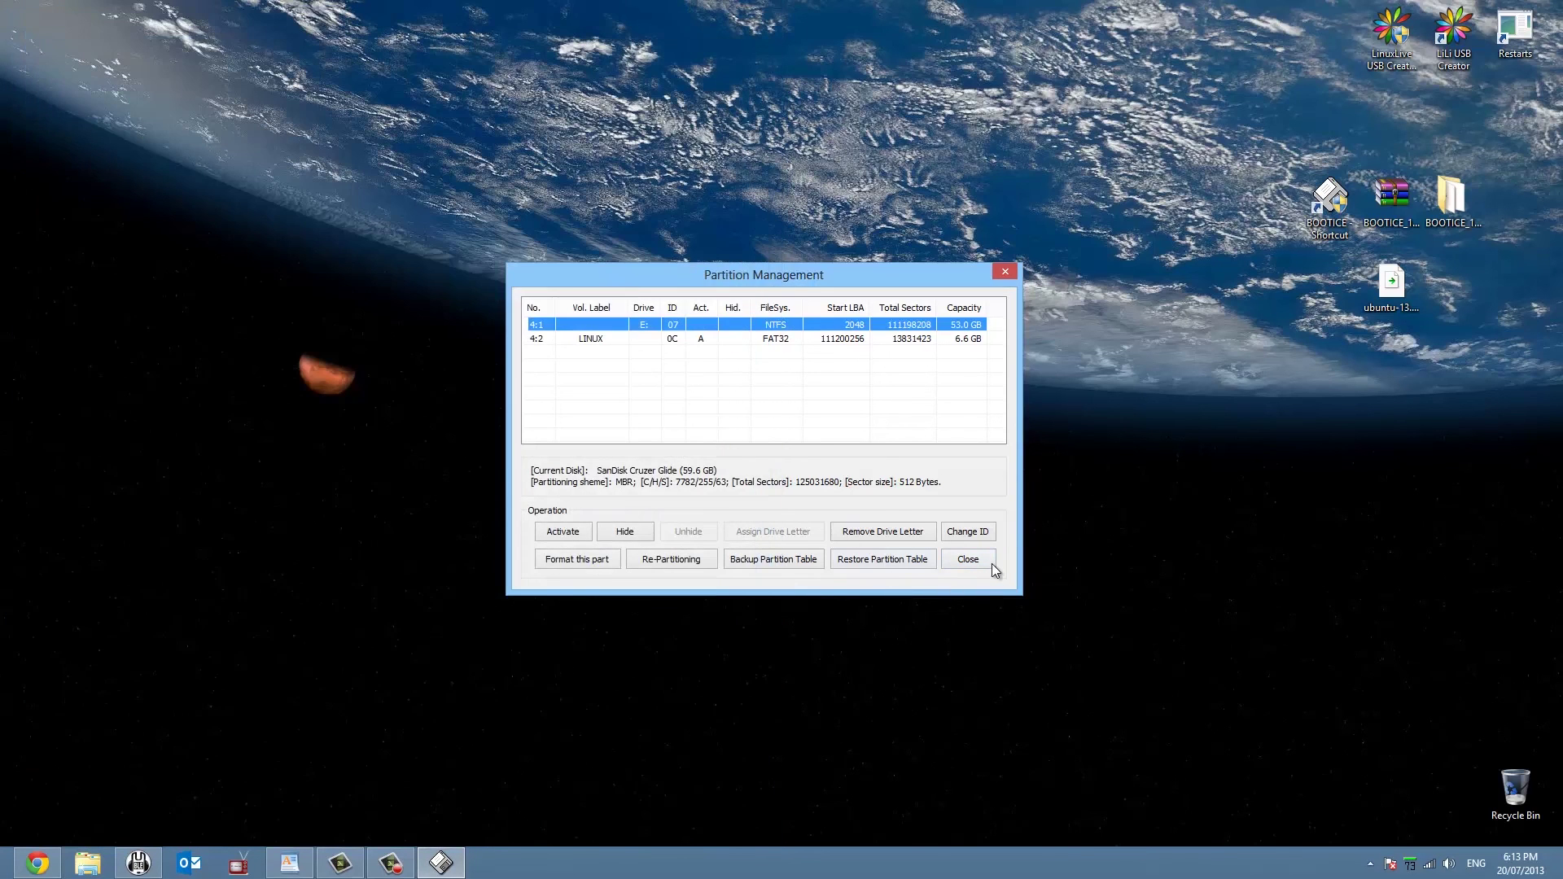
{"action": "left_click", "coordinate": [992, 564]}
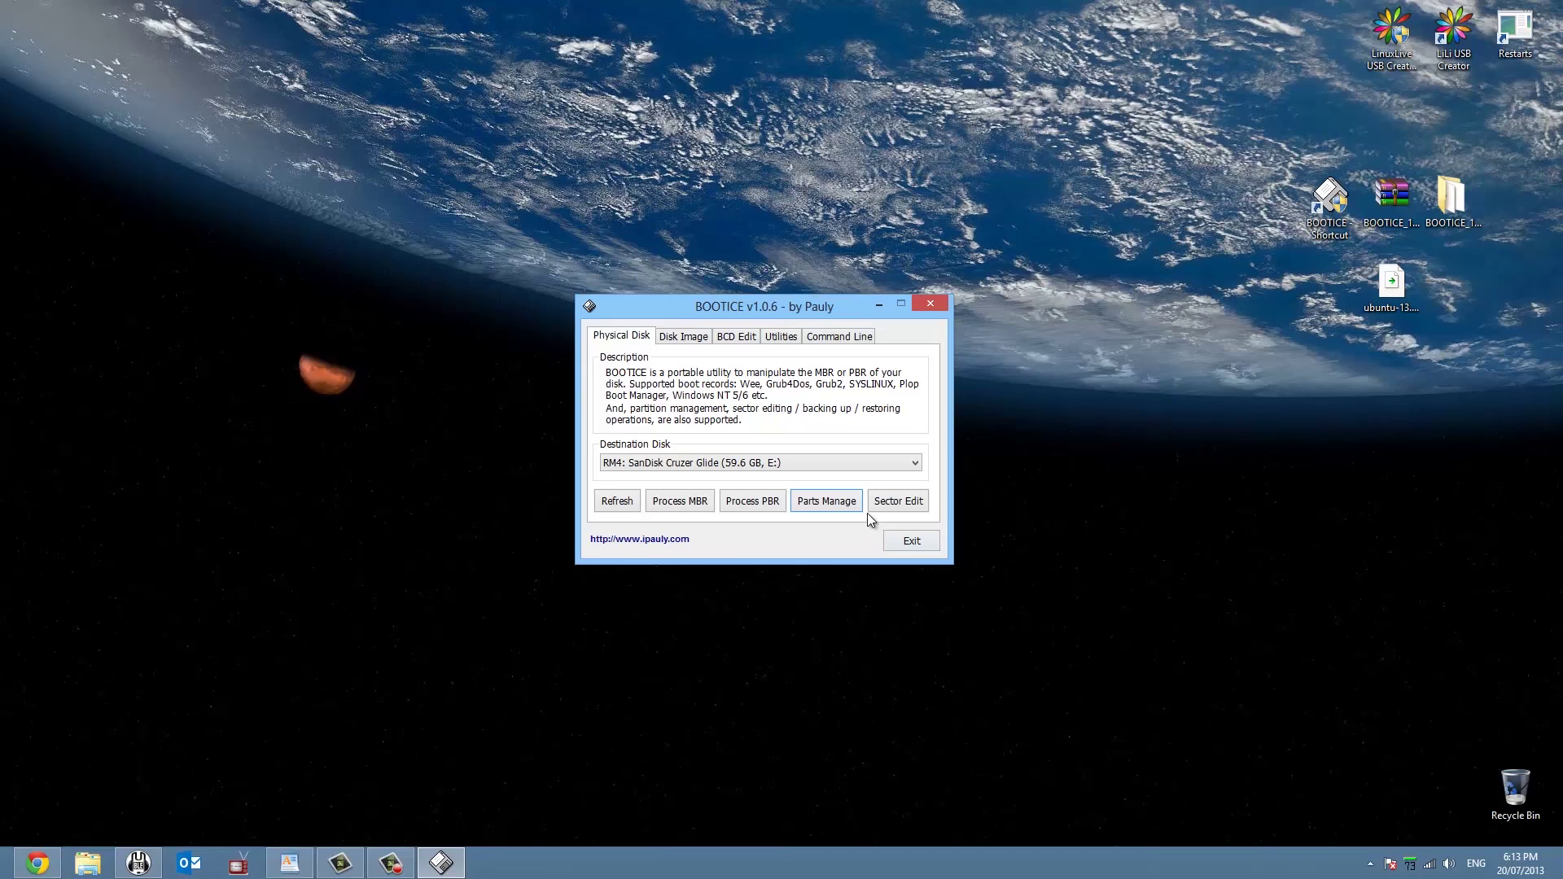